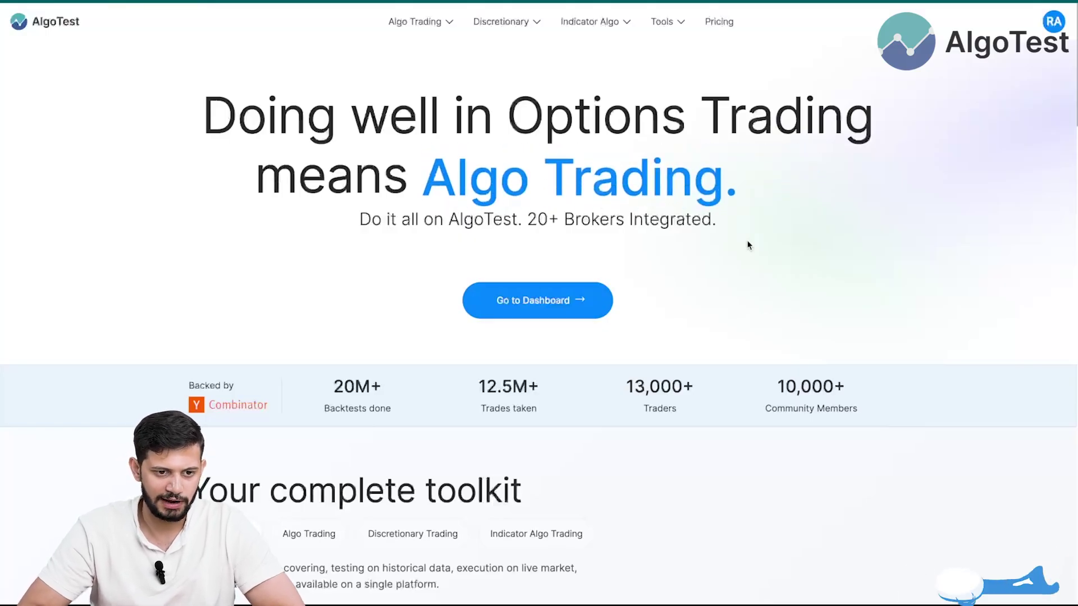
Step: Go to the dashboard and open the Strategy Builder
{"action": "left_click", "coordinate": [591, 312]}
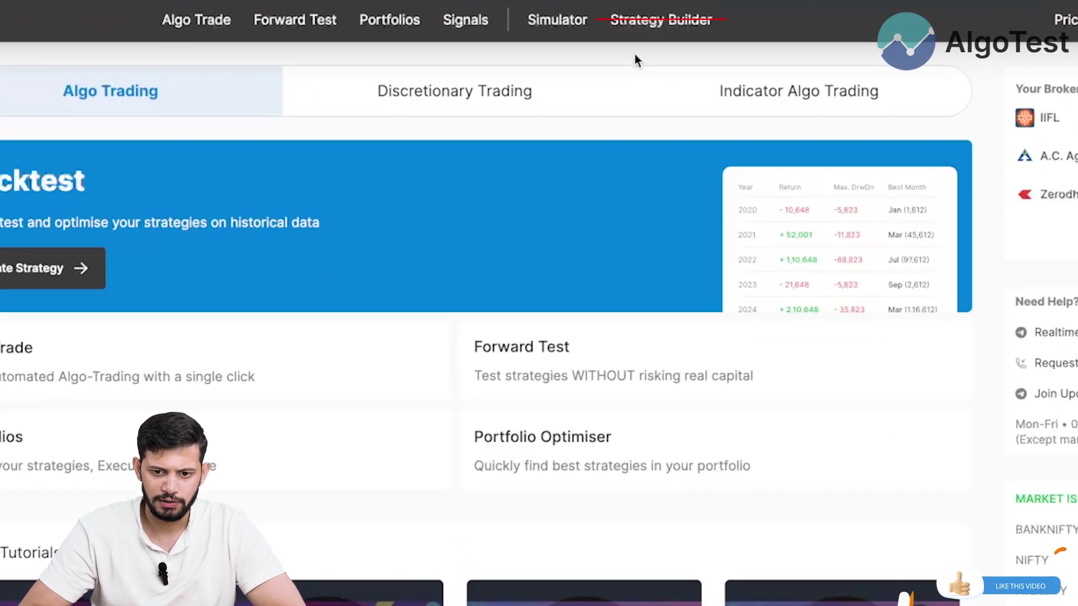
{"action": "left_click", "coordinate": [697, 23]}
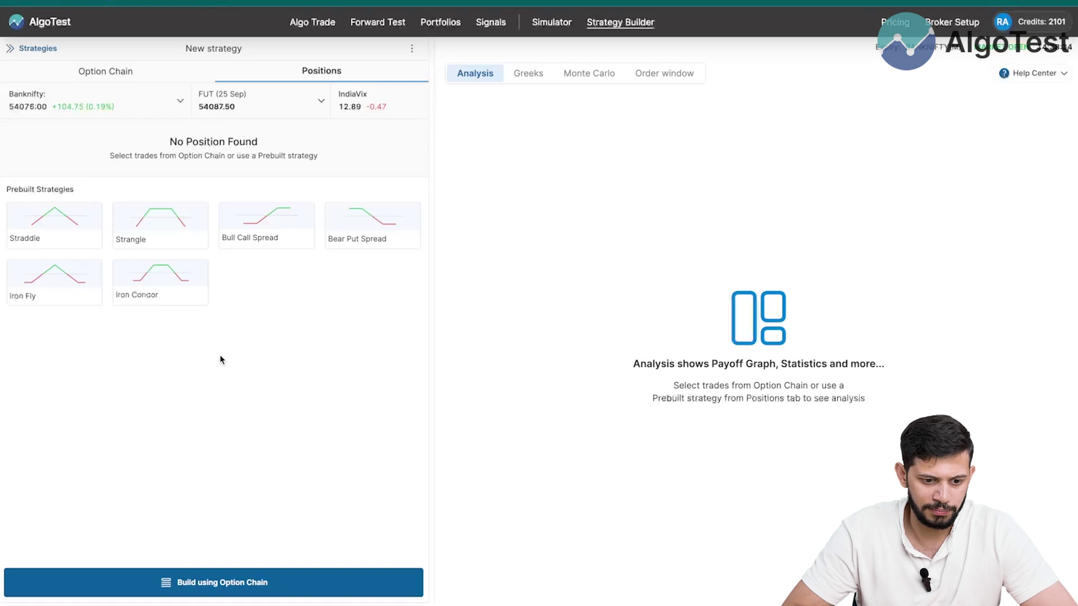
Step: Try the prebuilt Iron Condor on Banknifty, then clear its positions
{"action": "left_click", "coordinate": [171, 288]}
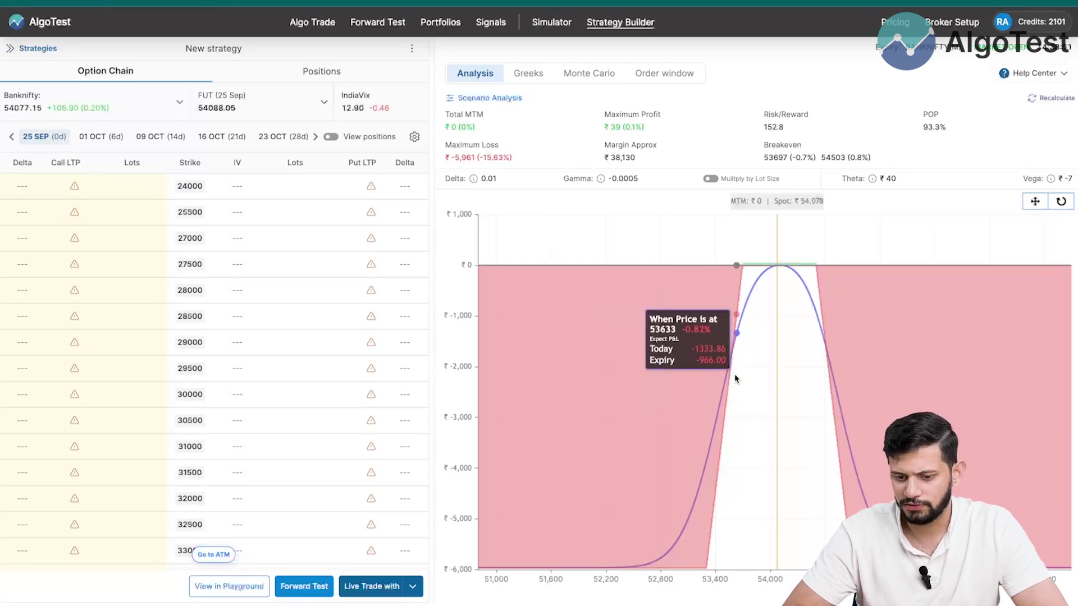
{"action": "left_click_drag", "start_coordinate": [718, 404], "coordinate": [854, 380]}
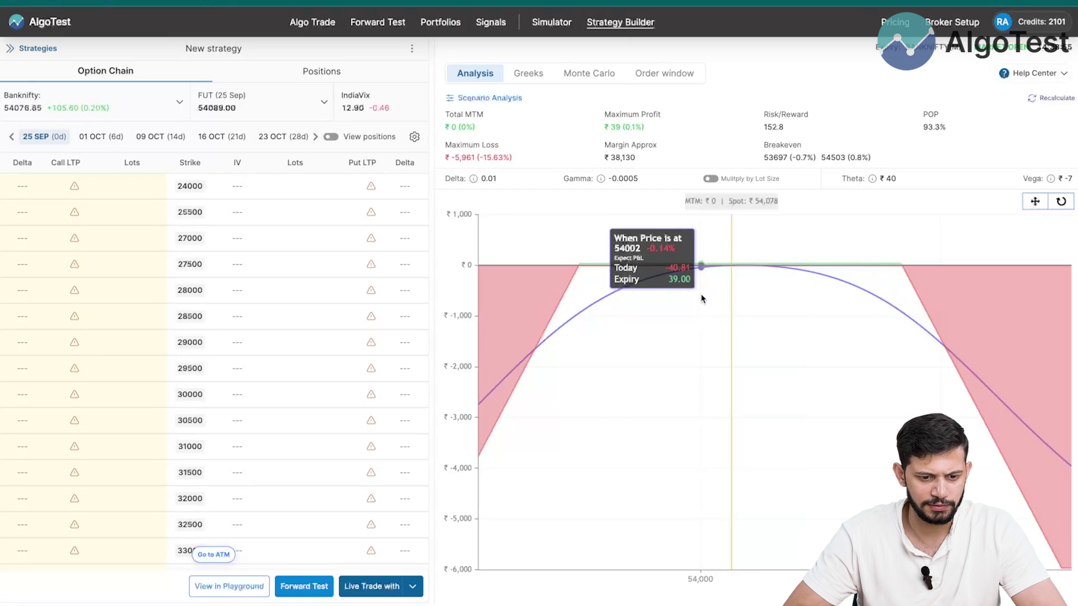
{"action": "scroll", "coordinate": [267, 242], "scroll_direction": "down", "scroll_amount": 10}
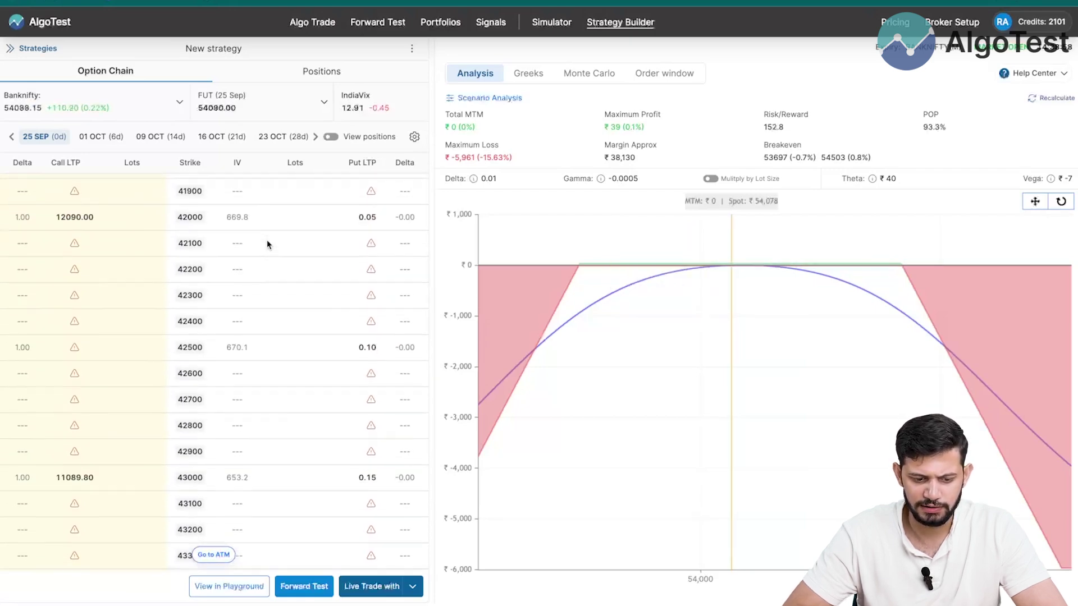
{"action": "scroll", "coordinate": [268, 240], "scroll_direction": "down", "scroll_amount": 20}
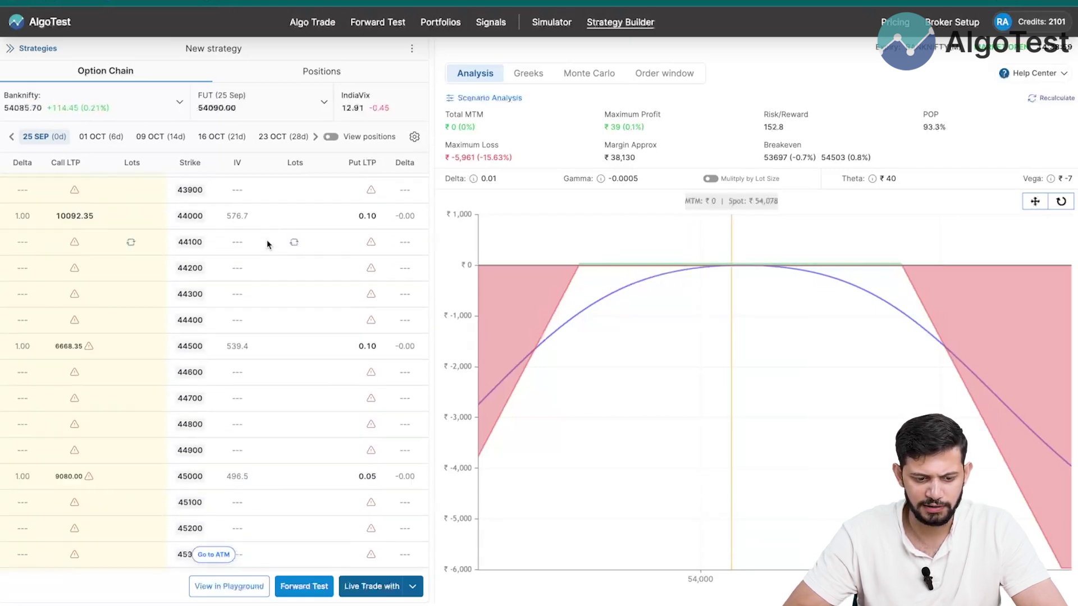
{"action": "left_click", "coordinate": [318, 77]}
{"action": "left_click", "coordinate": [399, 147]}
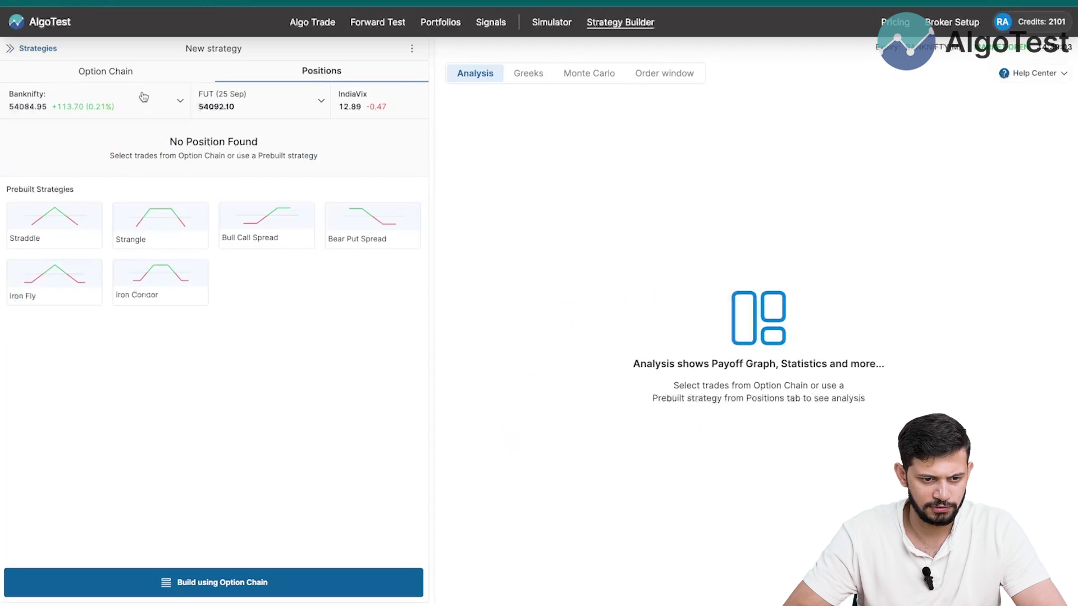
Step: Start building from the option chain and check which underlyings are available, keeping Banknifty
{"action": "left_click", "coordinate": [281, 587]}
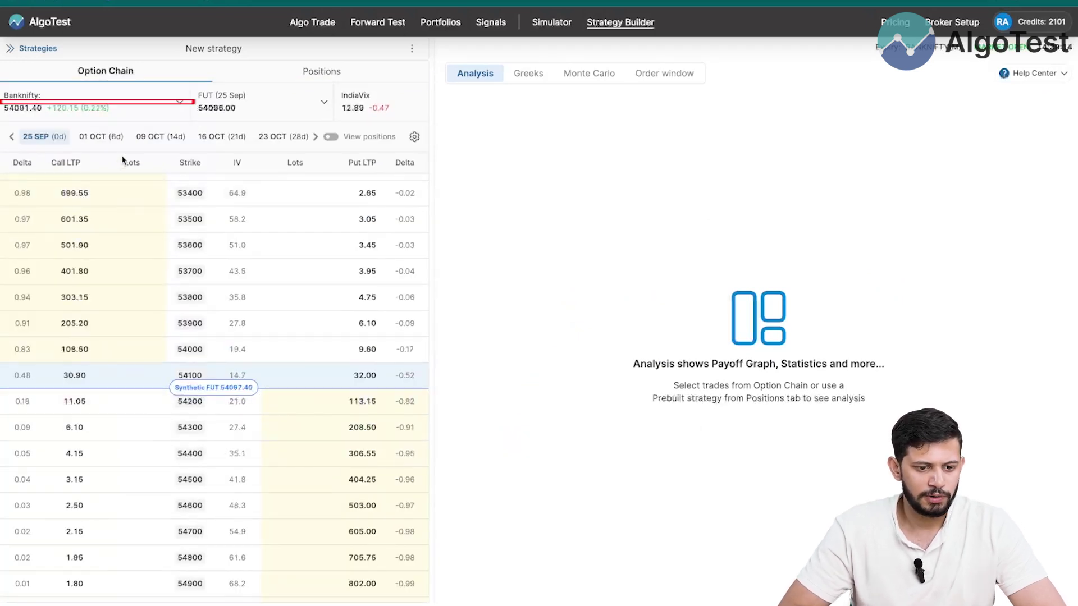
{"action": "left_click", "coordinate": [97, 114]}
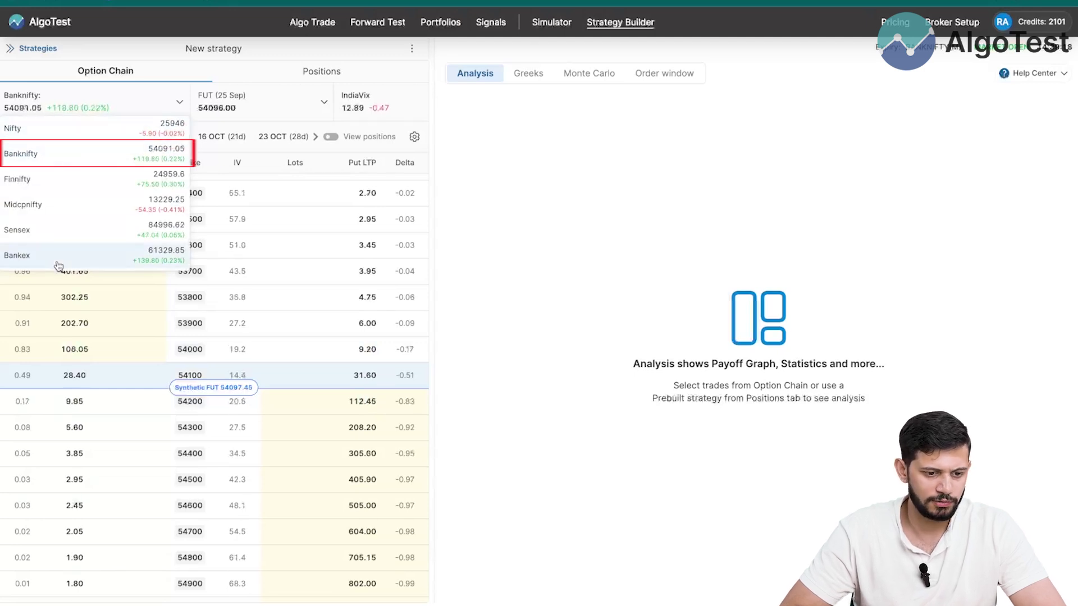
{"action": "left_click", "coordinate": [180, 104]}
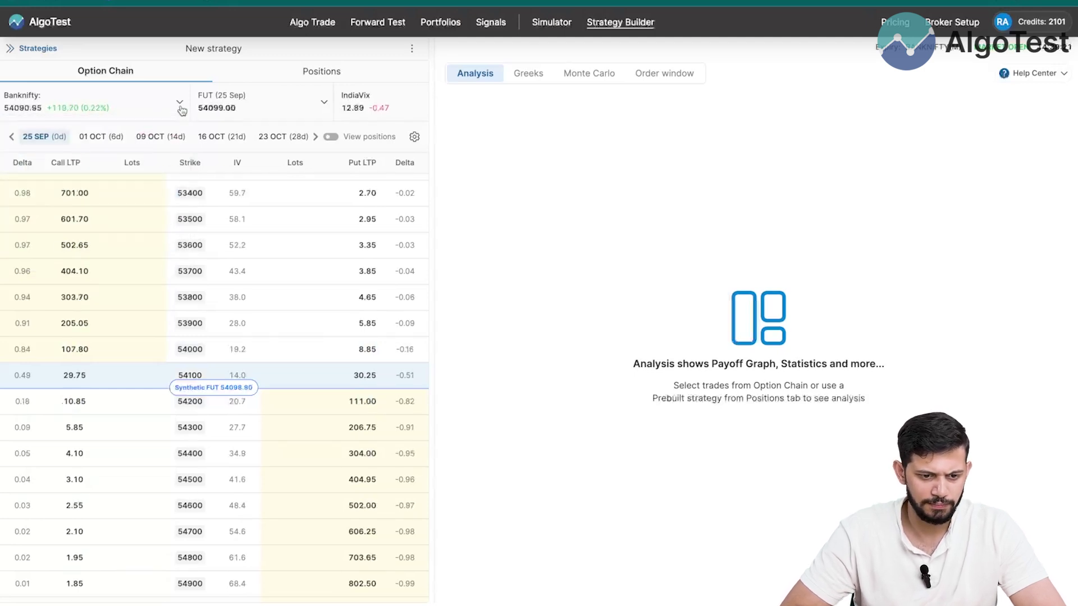
Step: Browse the Banknifty option chain's available expiries and choose the 01 OCT expiry
{"action": "left_click", "coordinate": [103, 140]}
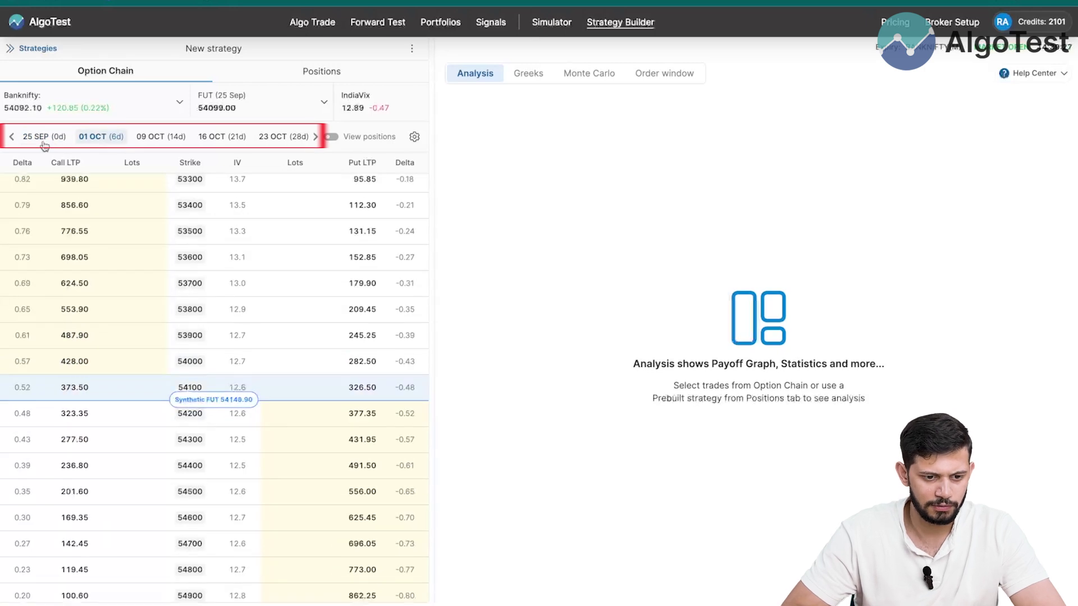
{"action": "left_click", "coordinate": [316, 137]}
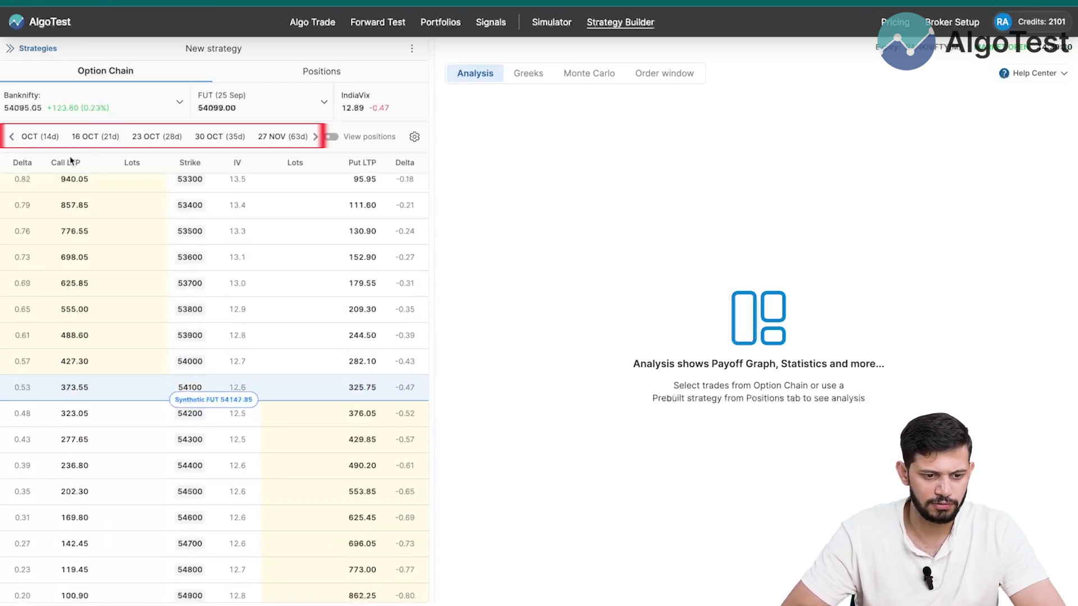
{"action": "left_click", "coordinate": [12, 137]}
{"action": "left_click", "coordinate": [12, 137]}
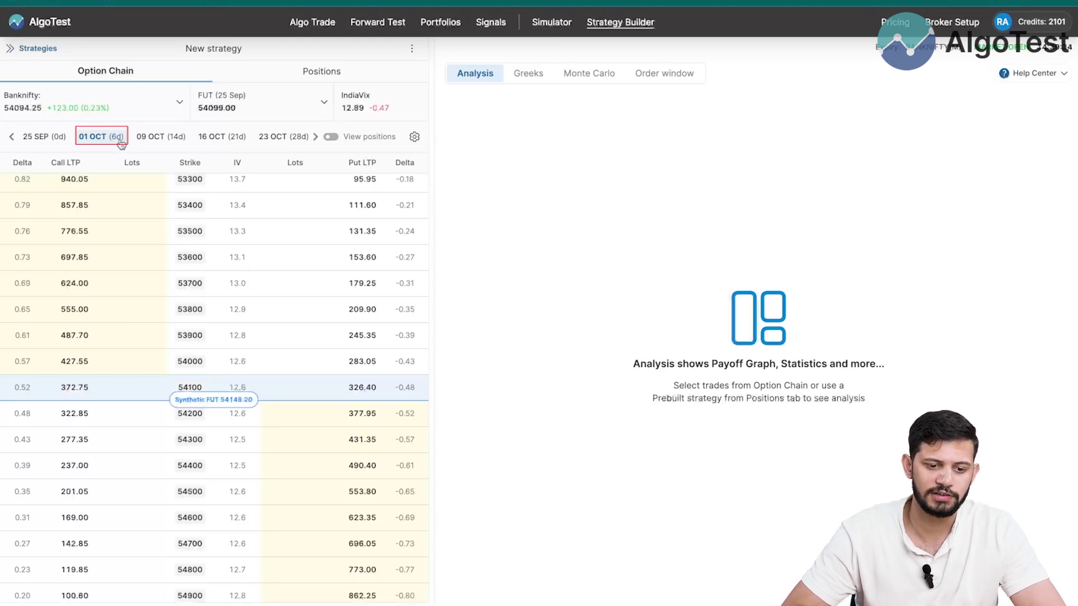
{"action": "left_click", "coordinate": [163, 137]}
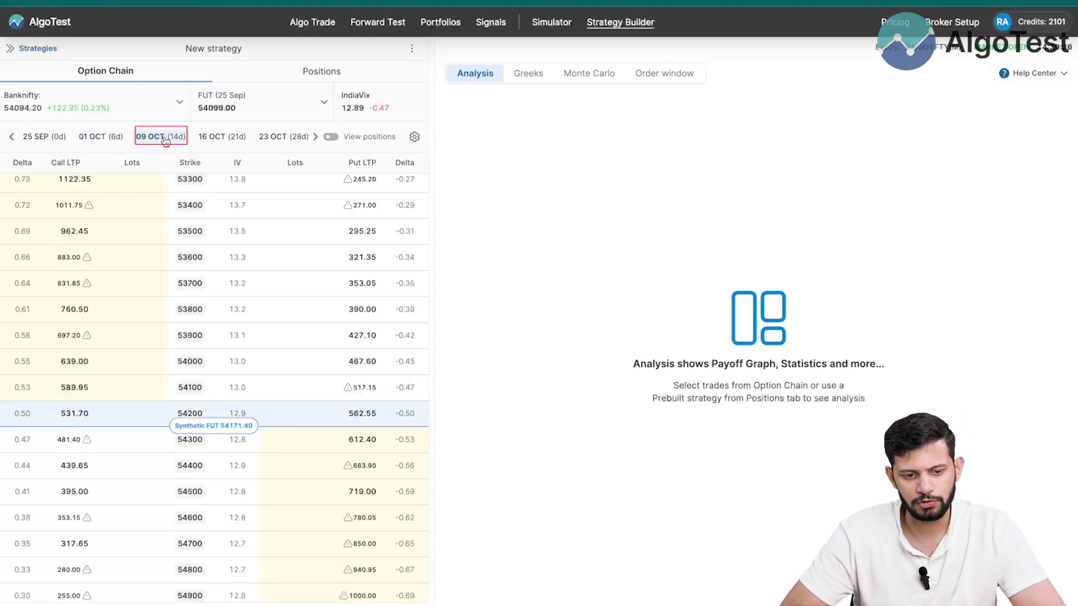
{"action": "left_click", "coordinate": [229, 141]}
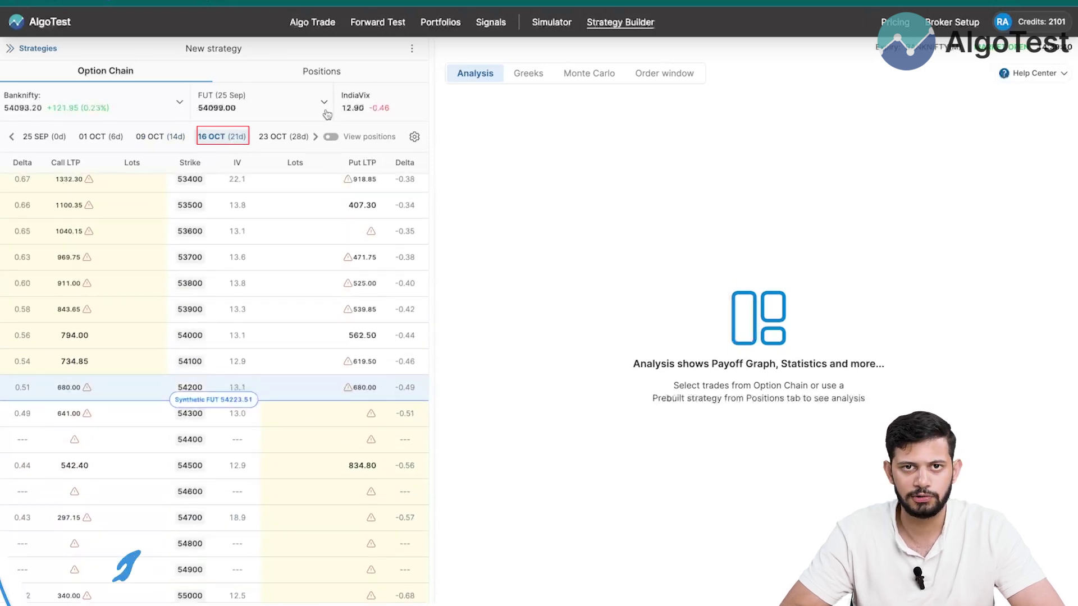
{"action": "left_click", "coordinate": [109, 143]}
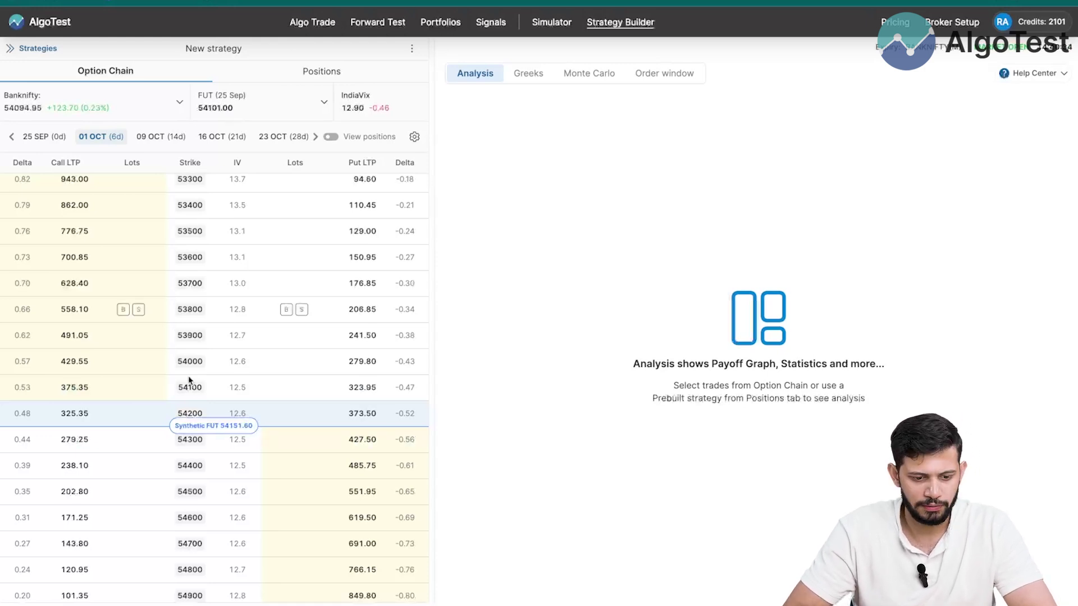
Step: Add the short legs by selling one lot each of the 53700 put and the 54600 call
{"action": "scroll", "coordinate": [120, 384], "scroll_direction": "down", "scroll_amount": 1}
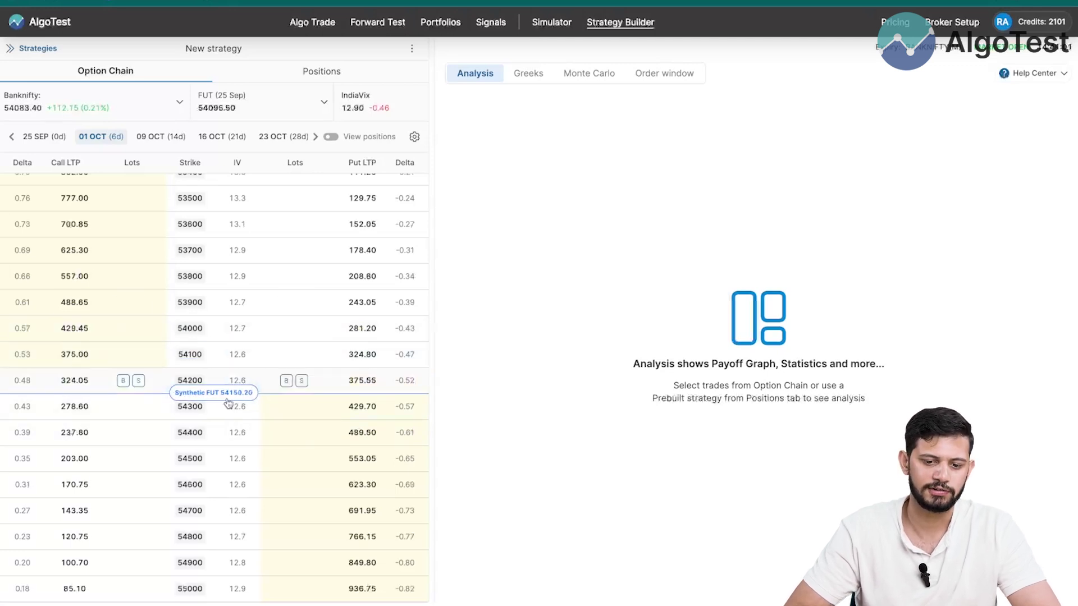
{"action": "scroll", "coordinate": [334, 342], "scroll_direction": "up", "scroll_amount": 1}
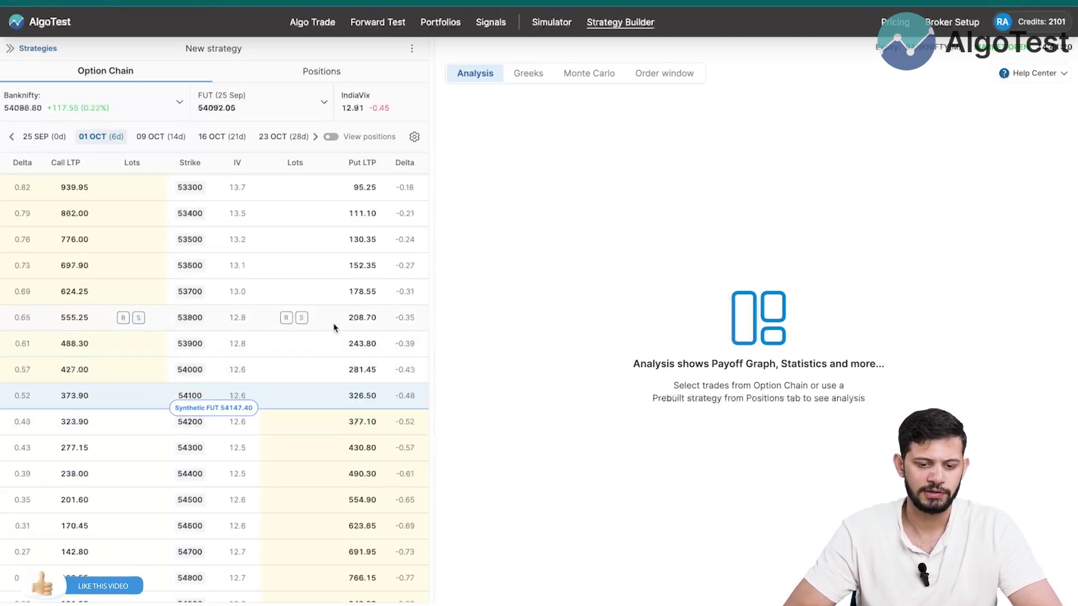
{"action": "left_click", "coordinate": [301, 291]}
{"action": "scroll", "coordinate": [188, 362], "scroll_direction": "down", "scroll_amount": 1}
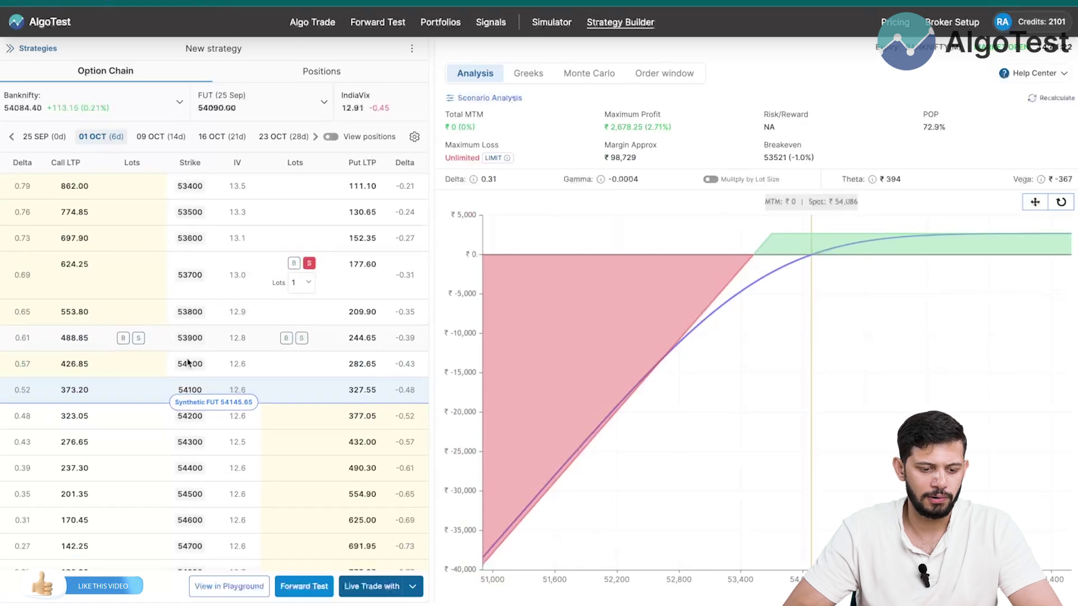
{"action": "scroll", "coordinate": [189, 362], "scroll_direction": "down", "scroll_amount": 2}
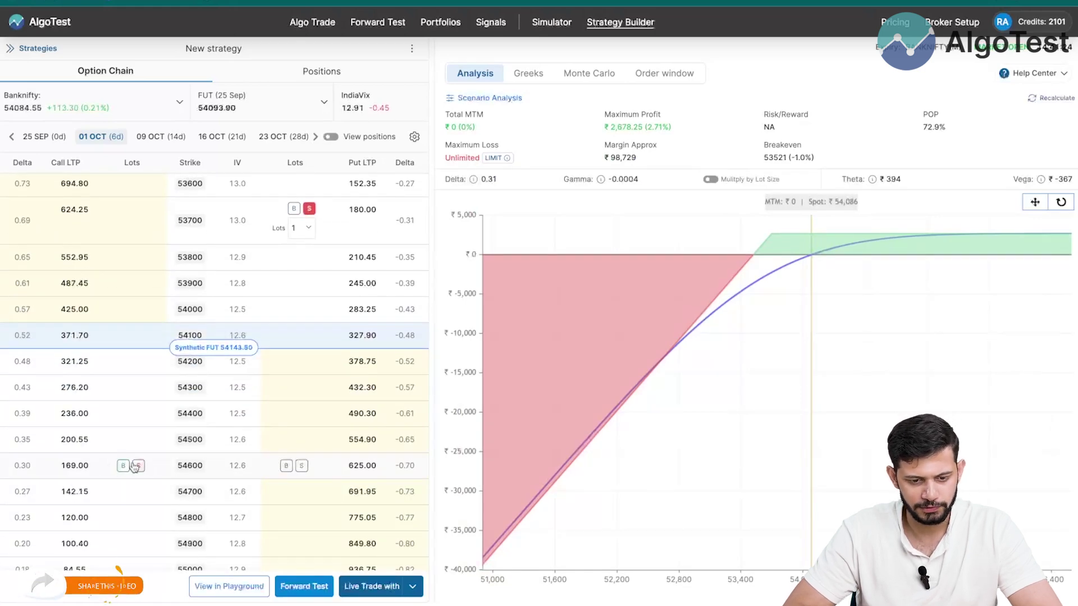
{"action": "left_click", "coordinate": [136, 465]}
Step: Add the hedge legs by buying one lot each of the 55300 call and the 52800 put
{"action": "scroll", "coordinate": [143, 494], "scroll_direction": "down", "scroll_amount": 1}
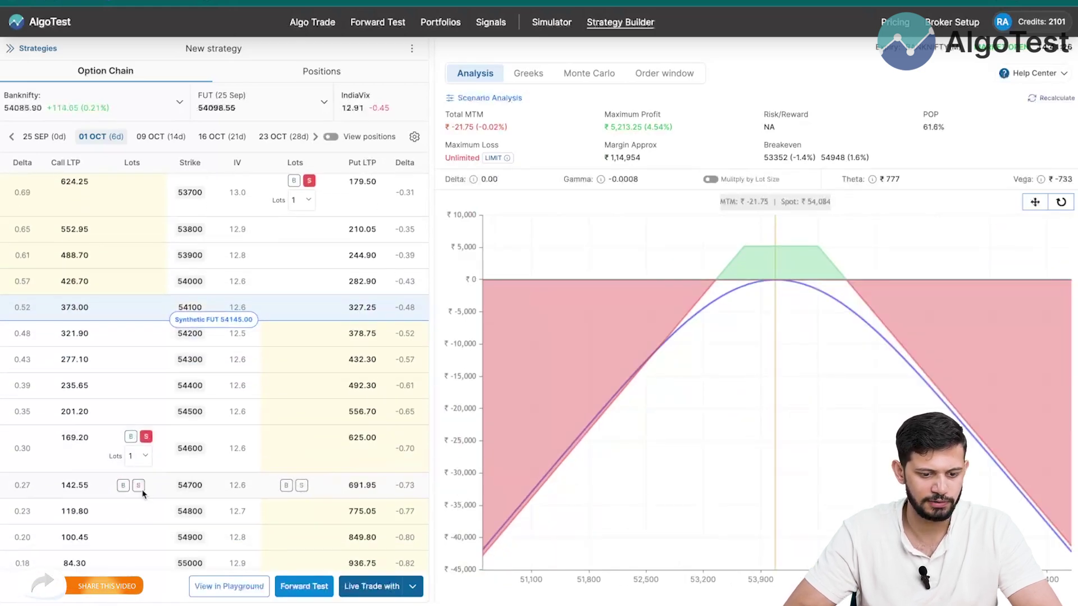
{"action": "scroll", "coordinate": [142, 493], "scroll_direction": "down", "scroll_amount": 3}
{"action": "scroll", "coordinate": [178, 326], "scroll_direction": "down", "scroll_amount": 1}
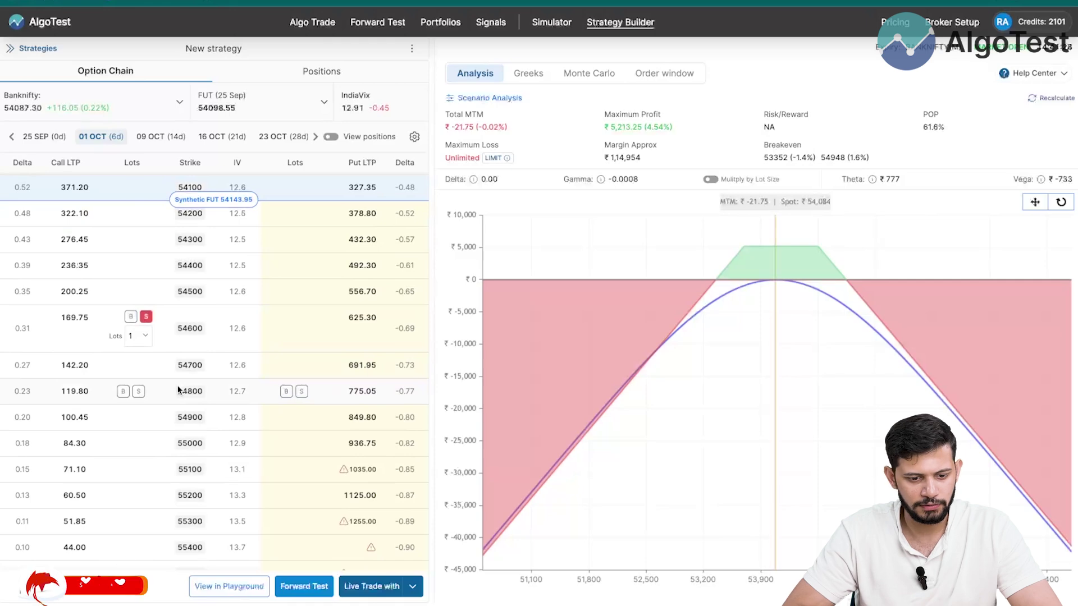
{"action": "scroll", "coordinate": [179, 391], "scroll_direction": "down", "scroll_amount": 1}
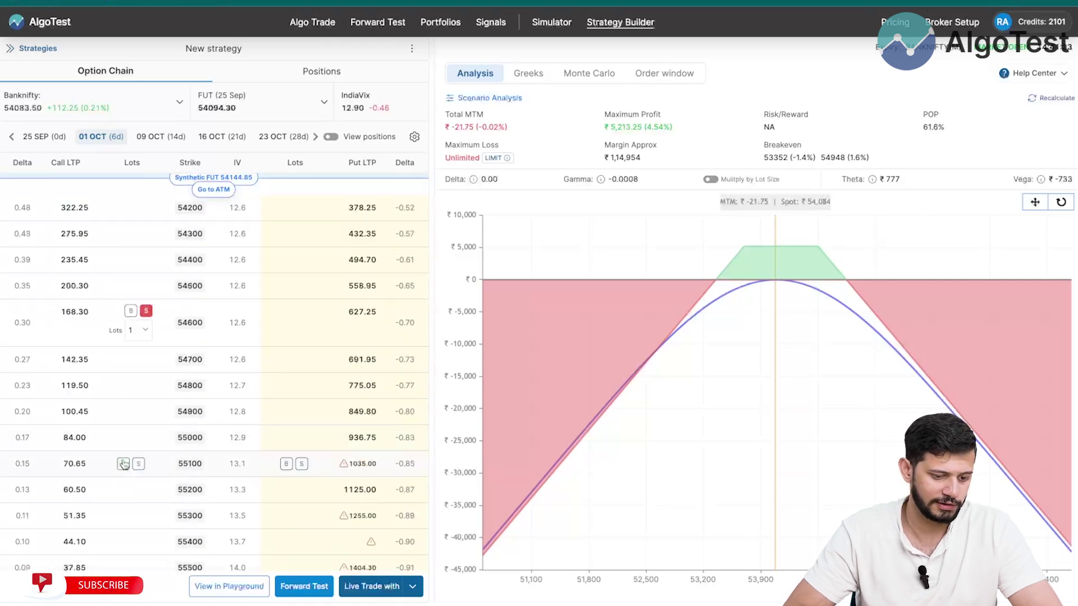
{"action": "left_click", "coordinate": [123, 513]}
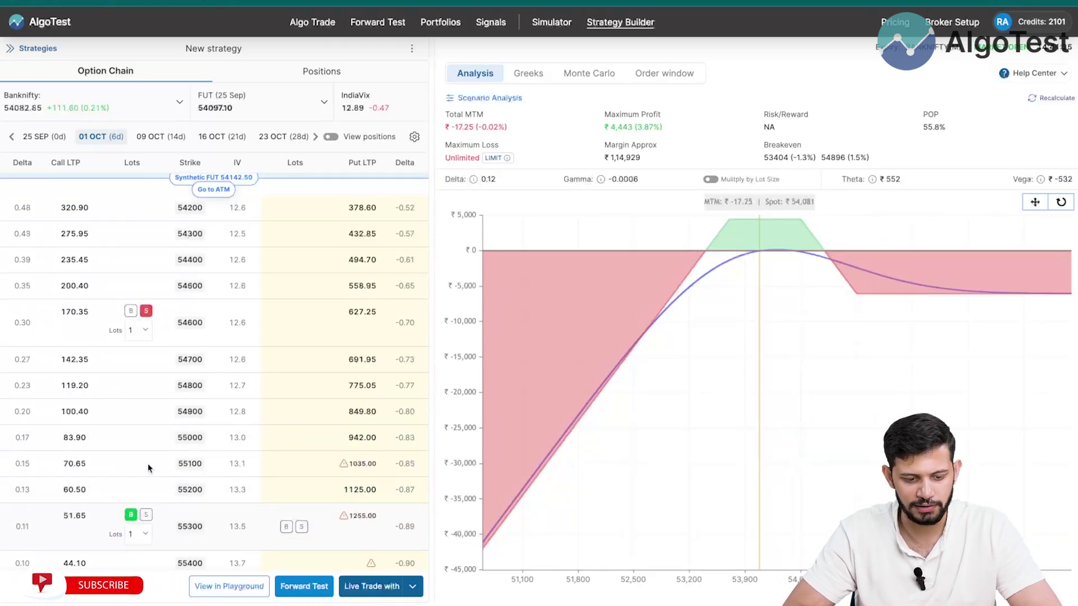
{"action": "scroll", "coordinate": [284, 294], "scroll_direction": "up", "scroll_amount": 12}
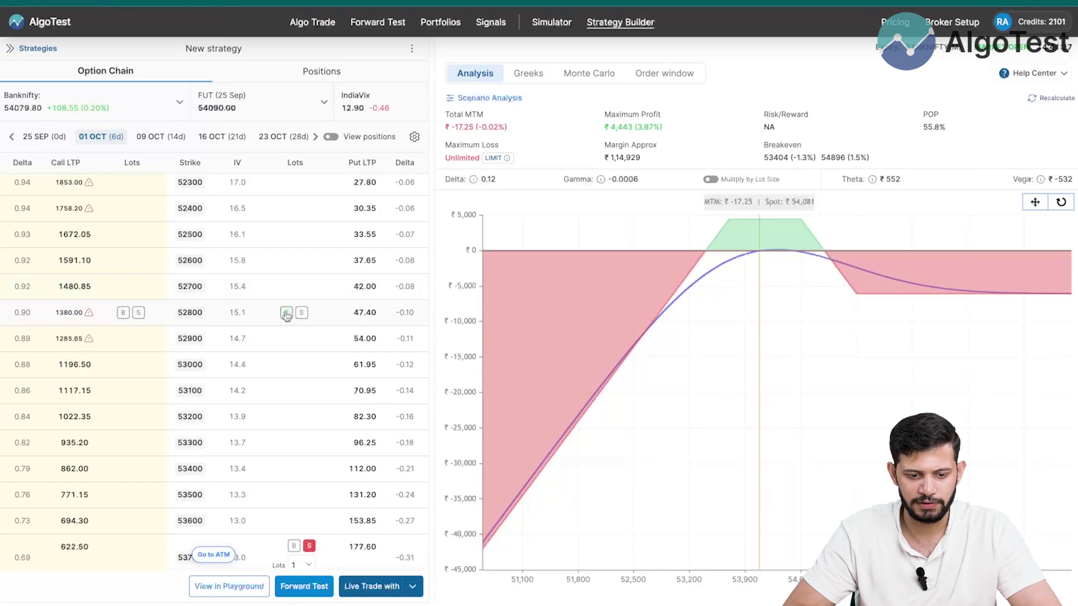
{"action": "left_click", "coordinate": [286, 313]}
Step: Examine the iron condor's payoff graph around its profit zone, resetting the graph to the full range
{"action": "scroll", "coordinate": [312, 443], "scroll_direction": "down", "scroll_amount": 2}
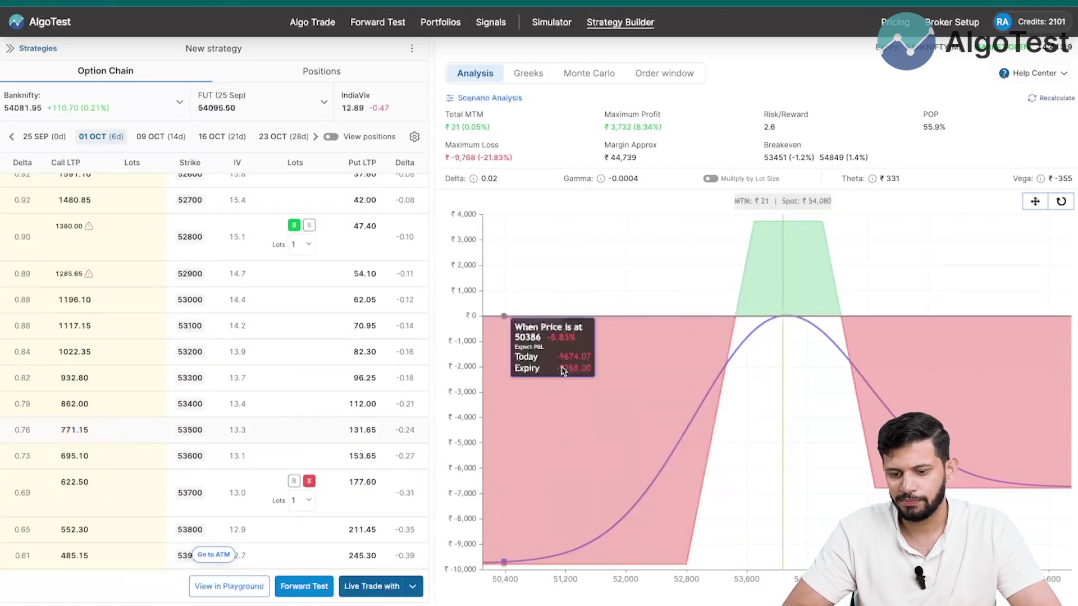
{"action": "left_click_drag", "start_coordinate": [678, 337], "coordinate": [876, 330]}
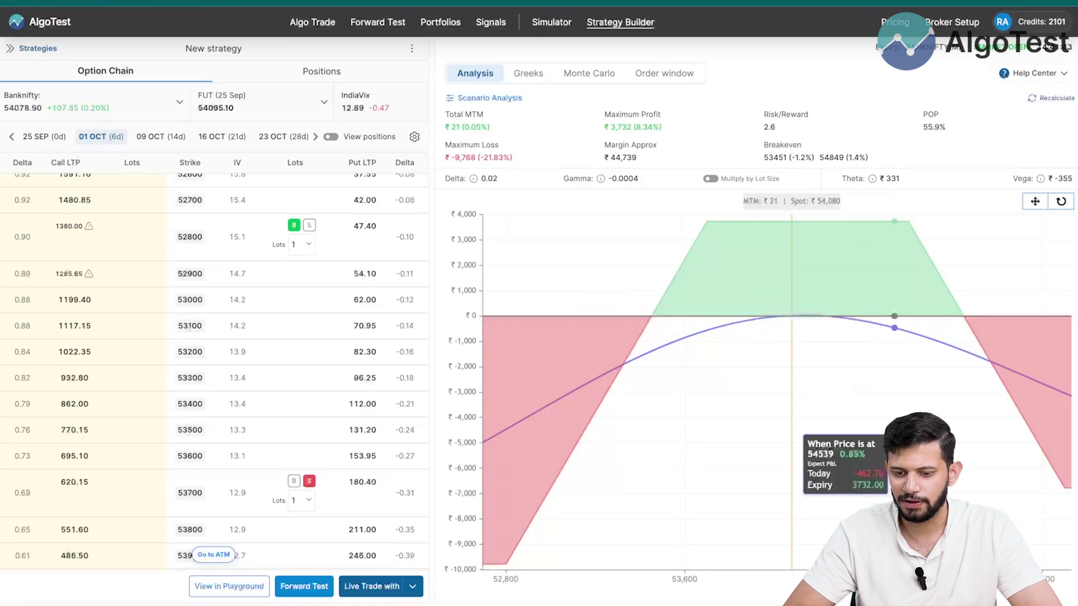
{"action": "scroll", "coordinate": [249, 412], "scroll_direction": "down", "scroll_amount": 2}
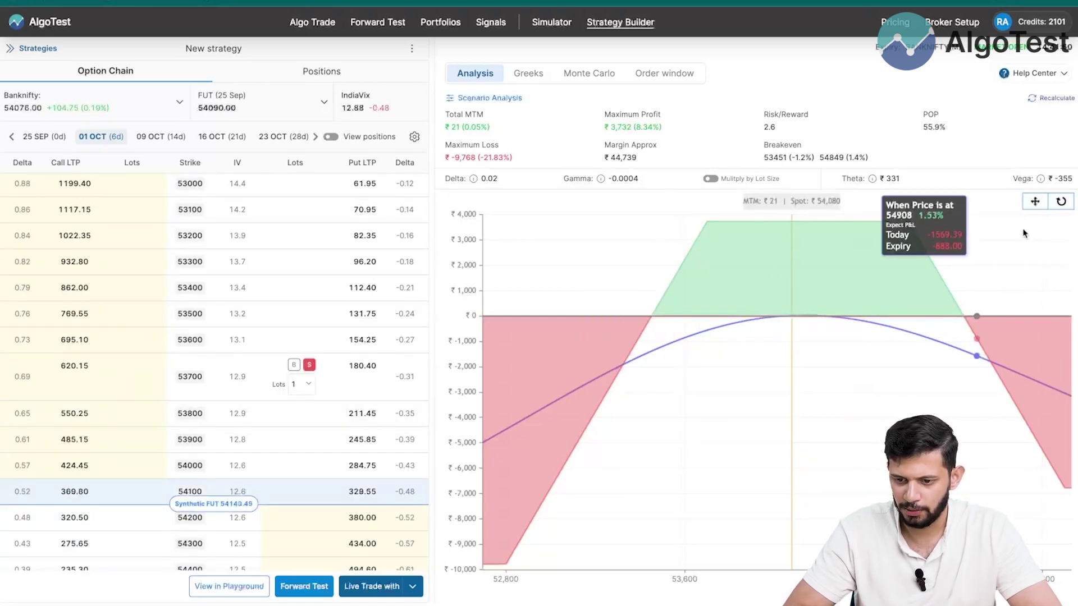
{"action": "left_click", "coordinate": [1060, 201]}
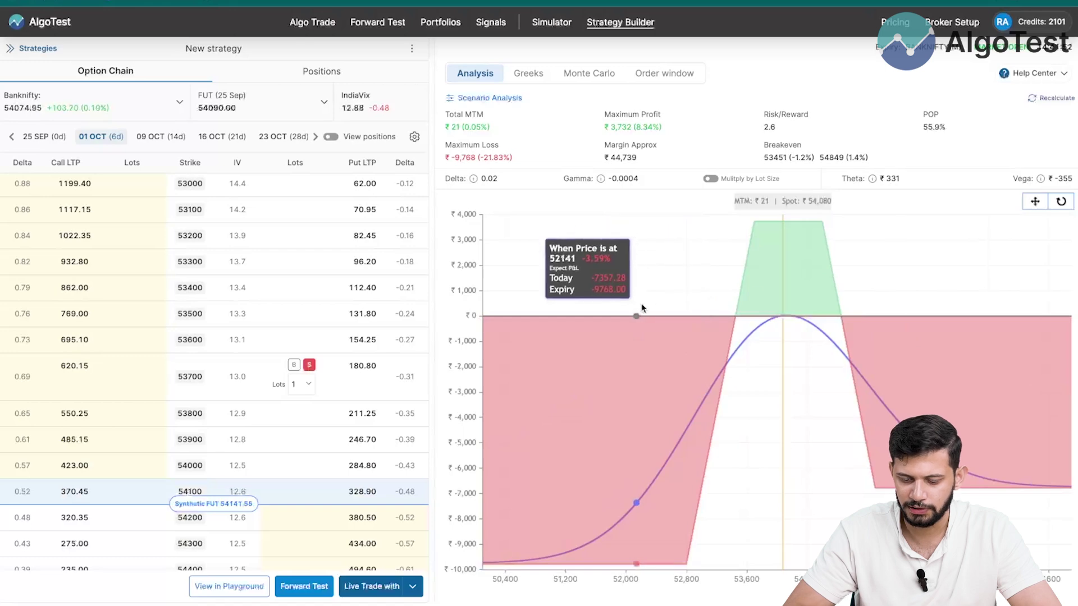
{"action": "left_click_drag", "start_coordinate": [681, 270], "coordinate": [919, 290]}
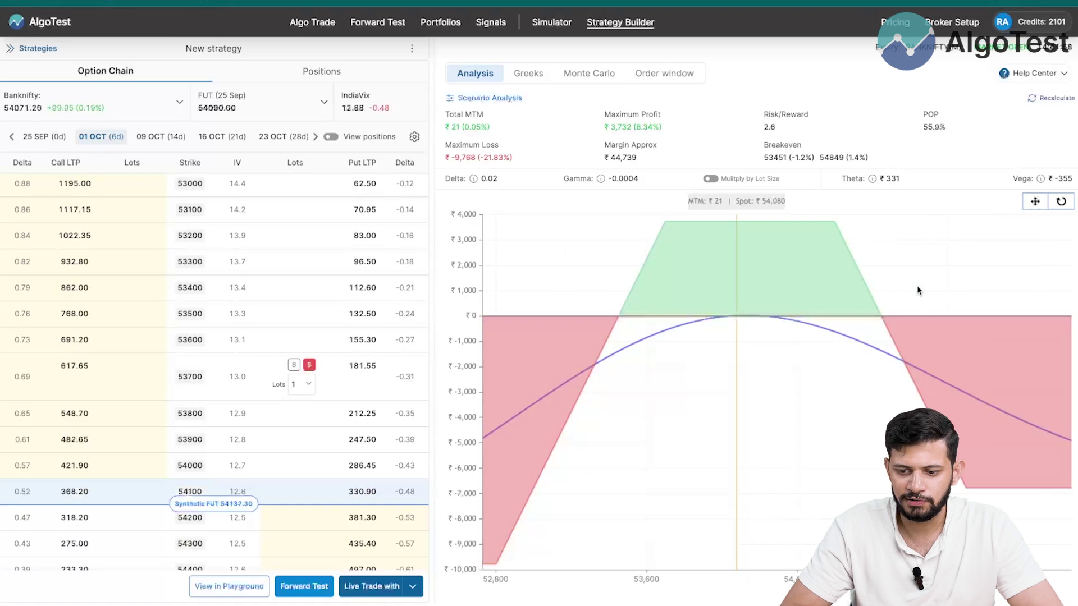
{"action": "left_click", "coordinate": [1060, 206]}
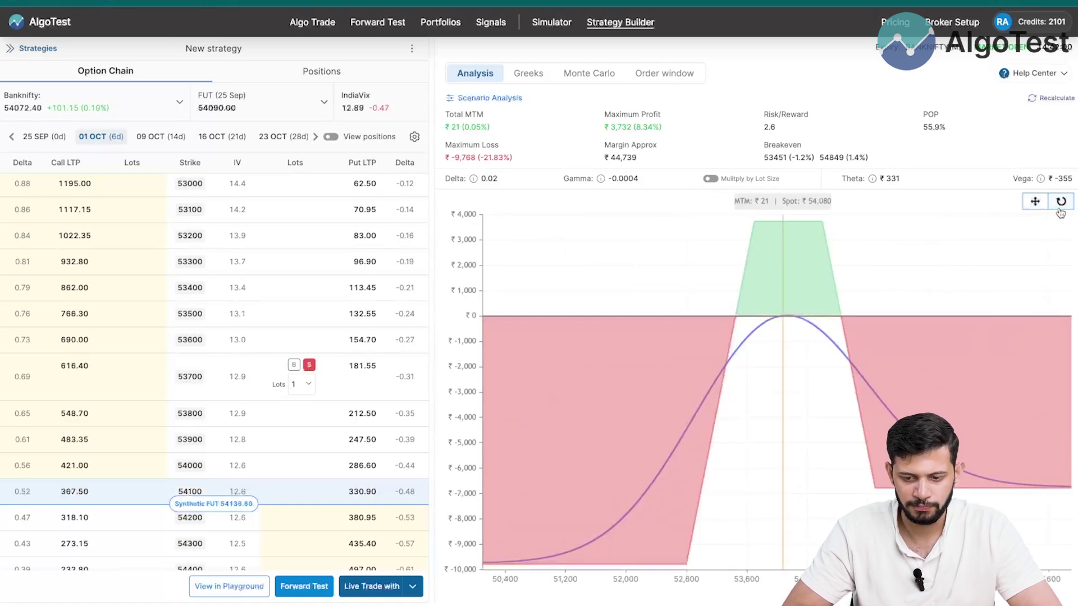
{"action": "left_click_drag", "start_coordinate": [919, 317], "coordinate": [919, 317]}
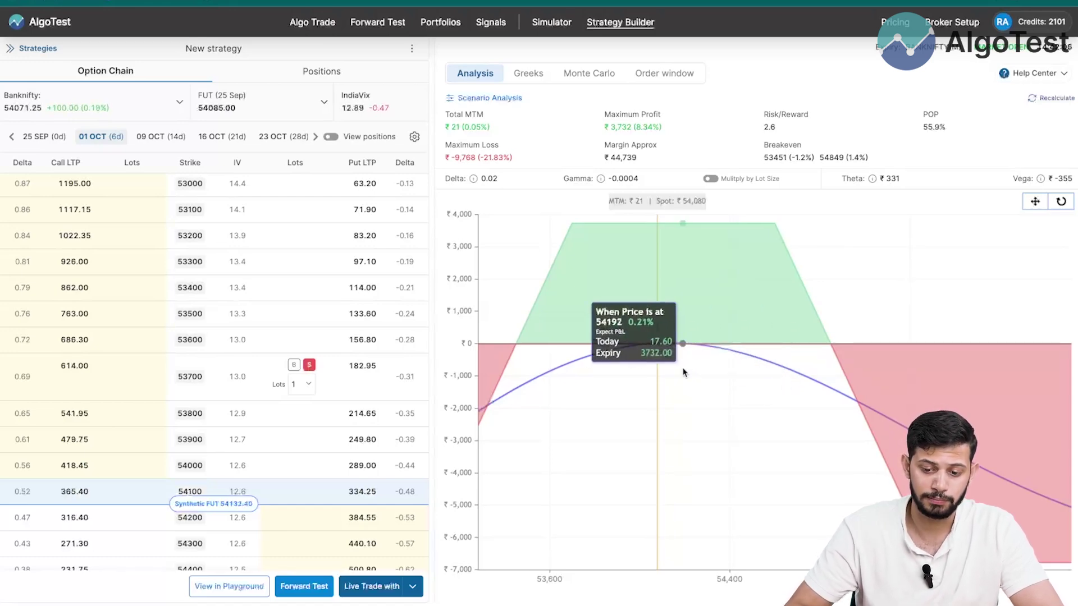
{"action": "scroll", "coordinate": [628, 379], "scroll_direction": "down", "scroll_amount": 3}
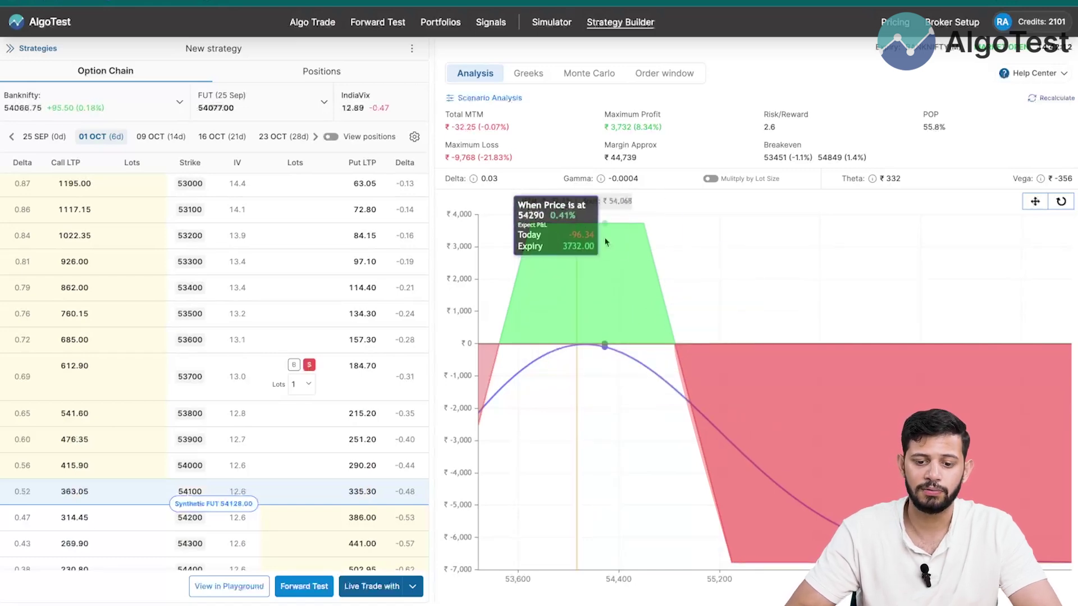
{"action": "left_click", "coordinate": [1060, 203]}
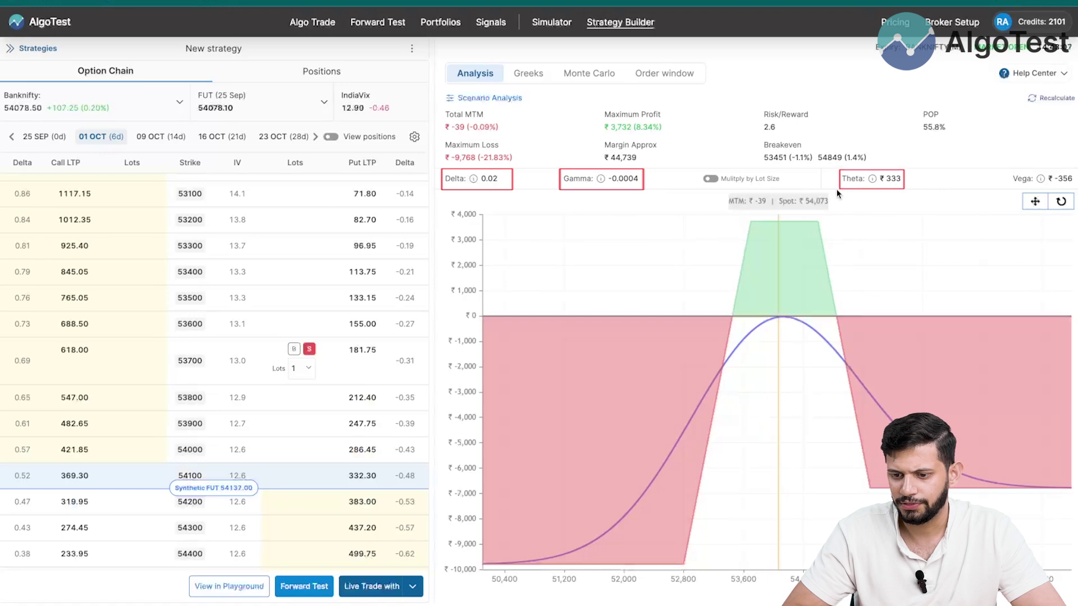
Step: Turn on multiplying the strategy's Greeks by lot size
{"action": "left_click", "coordinate": [710, 179]}
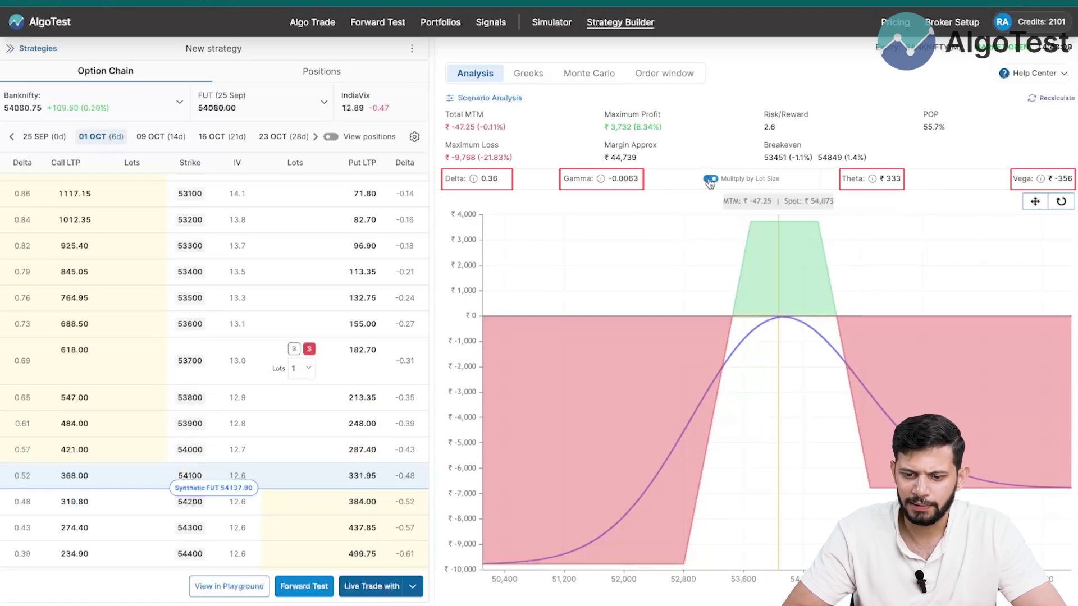
Step: Turn off lot-size multiplication and compare each leg's Greeks with the multiplication switched on and off
{"action": "left_click", "coordinate": [709, 179]}
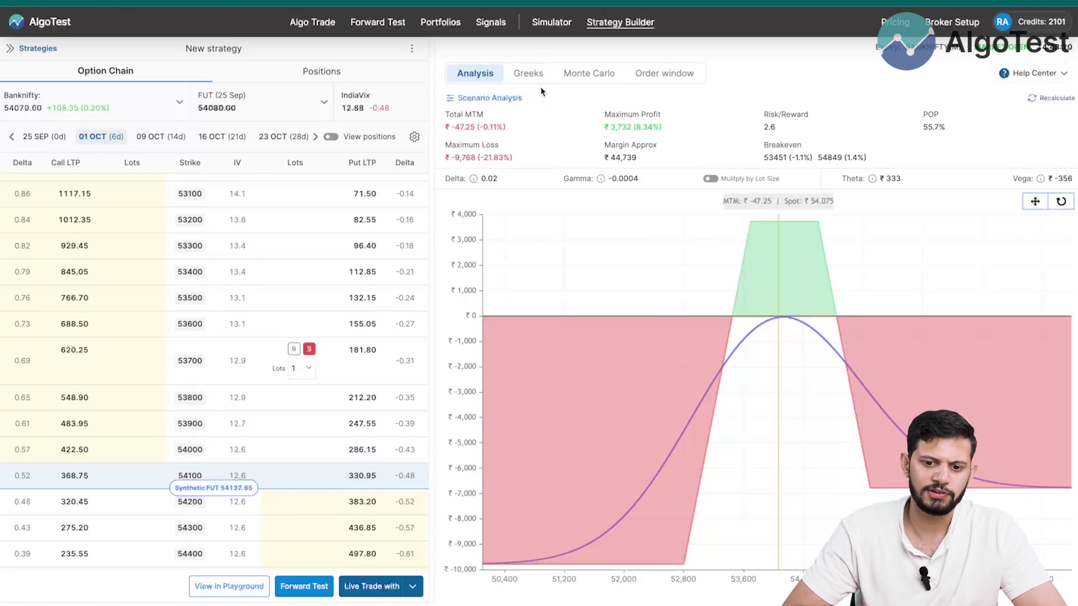
{"action": "left_click", "coordinate": [530, 73]}
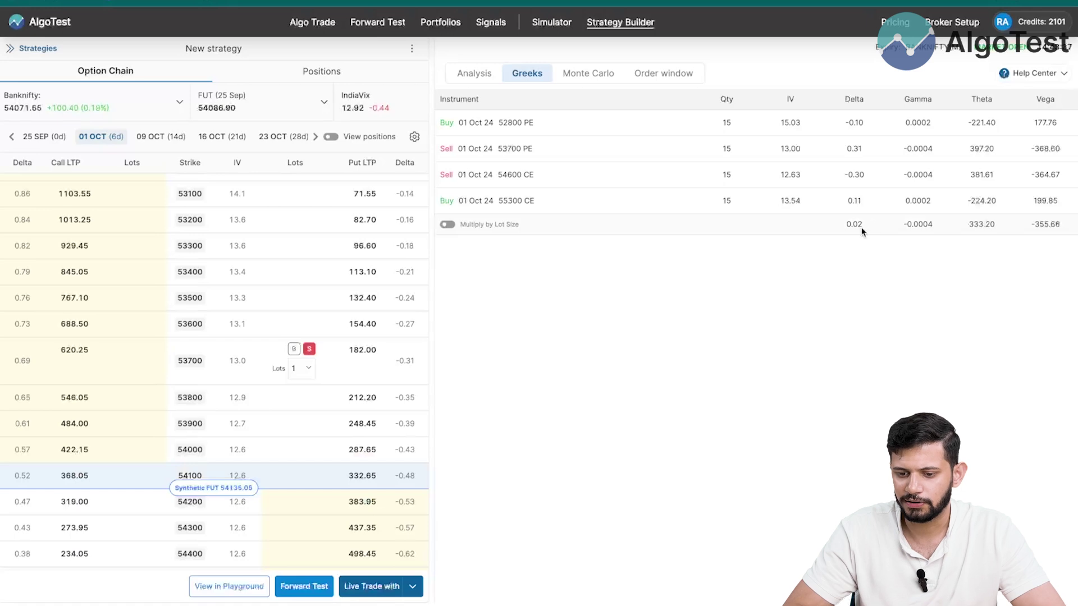
{"action": "left_click", "coordinate": [448, 226]}
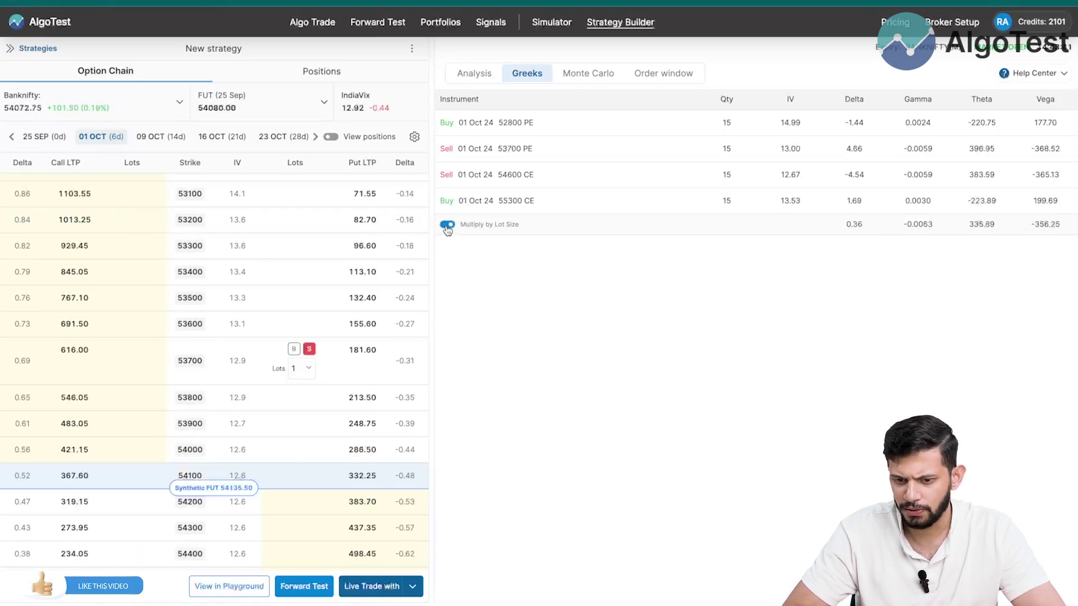
{"action": "left_click", "coordinate": [447, 226]}
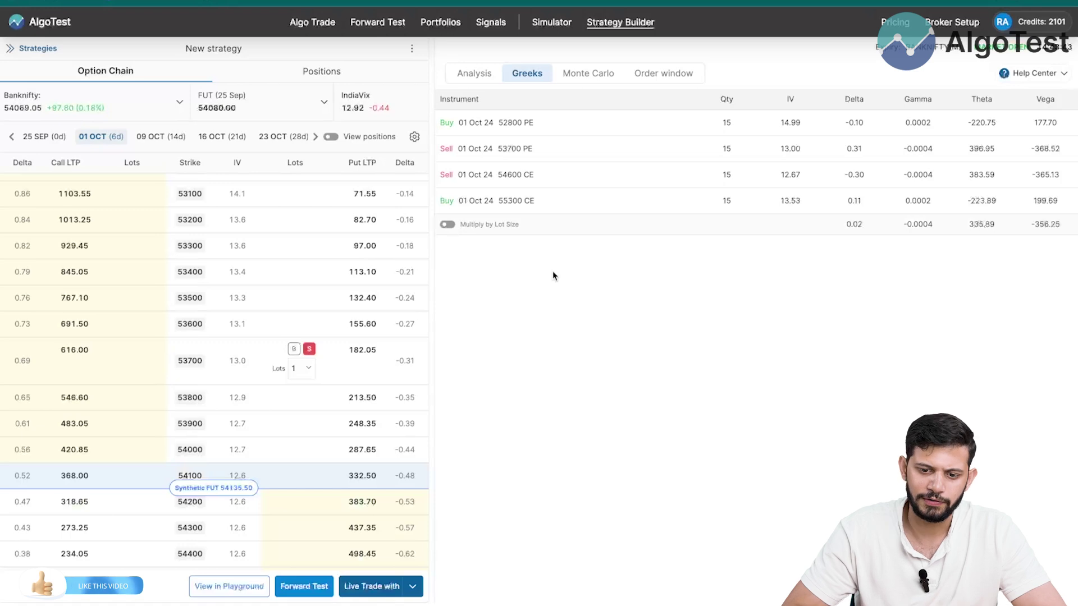
Step: Run the 10,000-run Monte Carlo simulation of the iron condor with a volatility estimate of 10%
{"action": "left_click", "coordinate": [590, 73]}
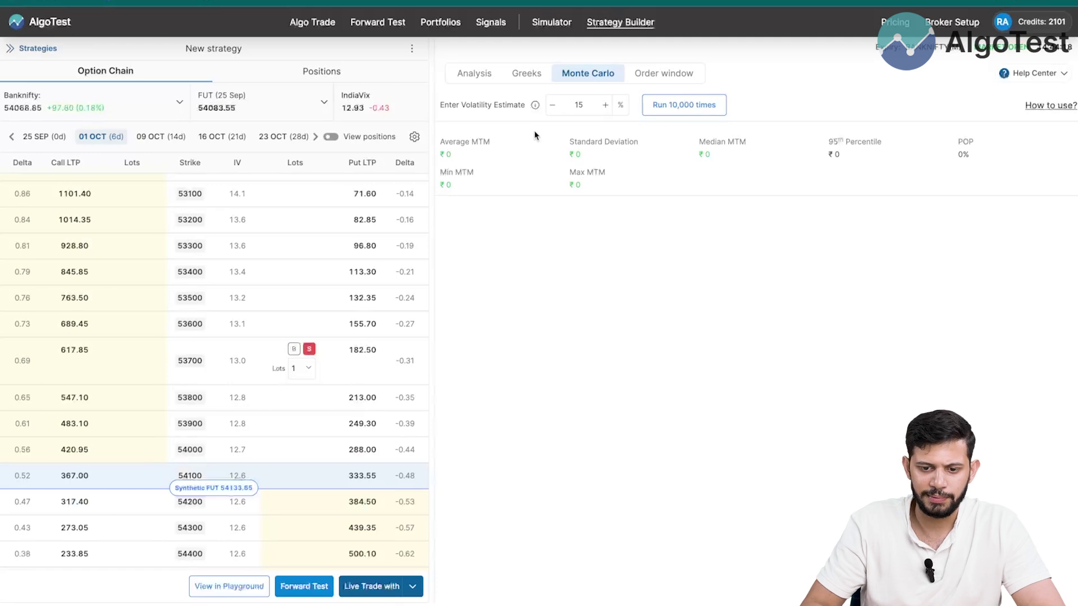
{"action": "left_click", "coordinate": [551, 107]}
{"action": "left_click", "coordinate": [552, 107]}
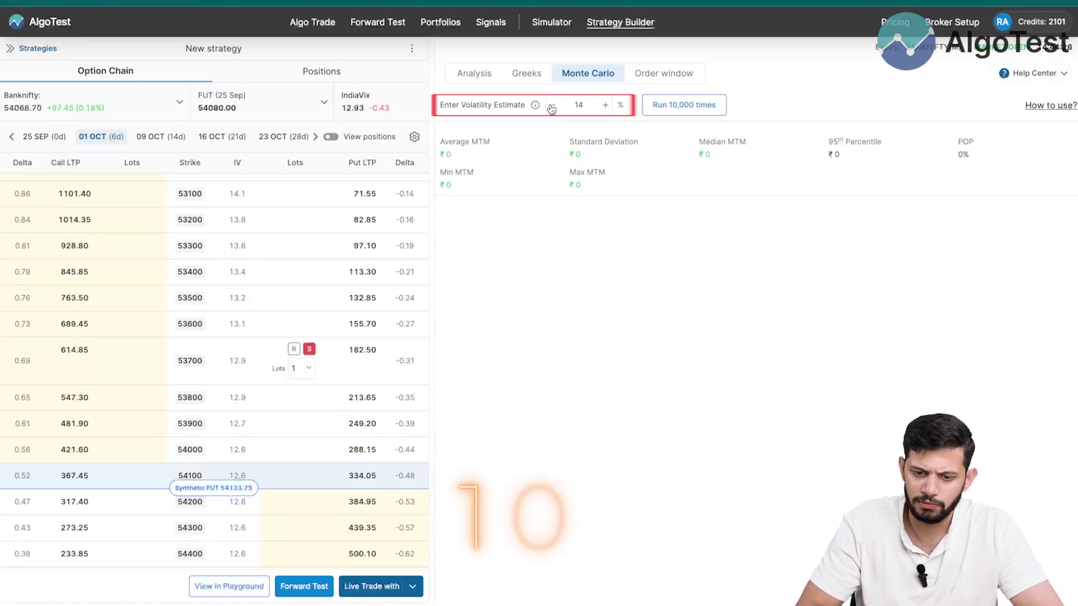
{"action": "left_click", "coordinate": [552, 107]}
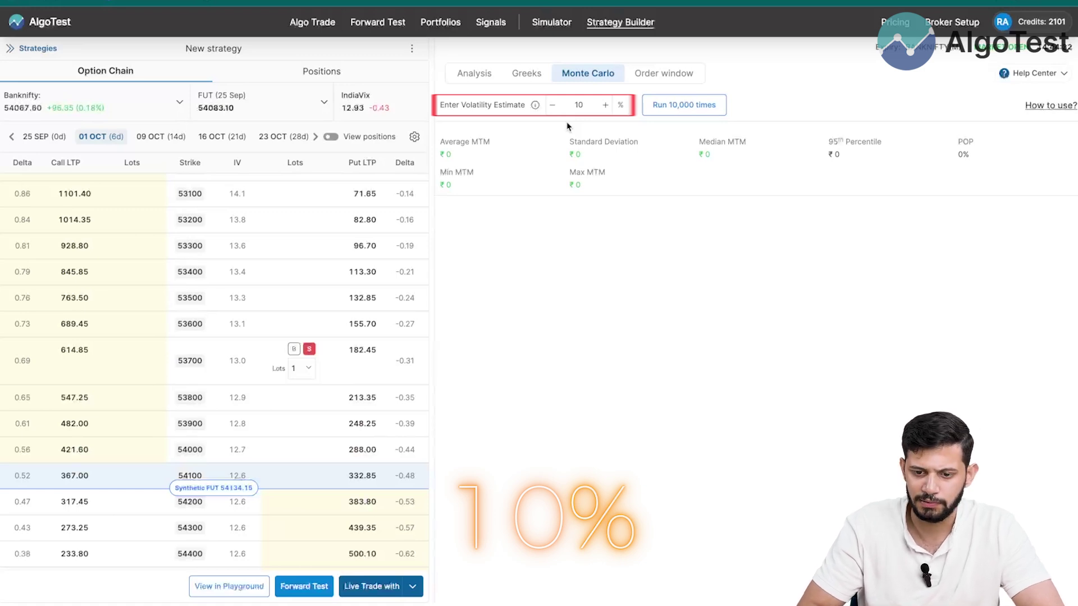
{"action": "left_click", "coordinate": [718, 106]}
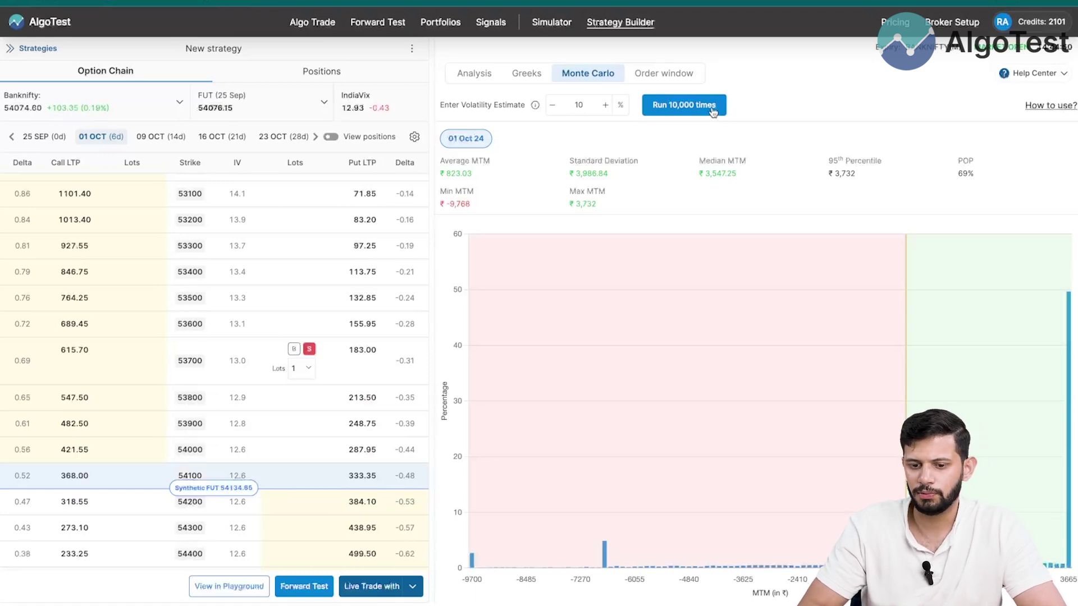
Step: Rerun the Monte Carlo simulation several times at the same volatility to compare the probability of profit and MTM figures
{"action": "left_click", "coordinate": [713, 113]}
{"action": "left_click", "coordinate": [713, 112]}
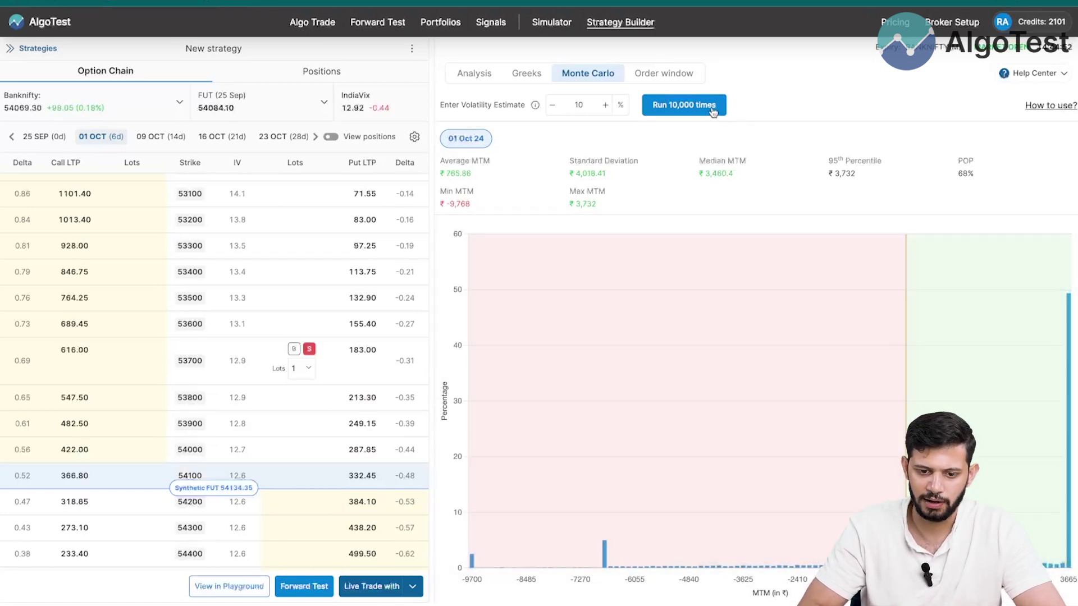
{"action": "left_click", "coordinate": [713, 112]}
{"action": "left_click", "coordinate": [713, 113]}
{"action": "left_click", "coordinate": [713, 112]}
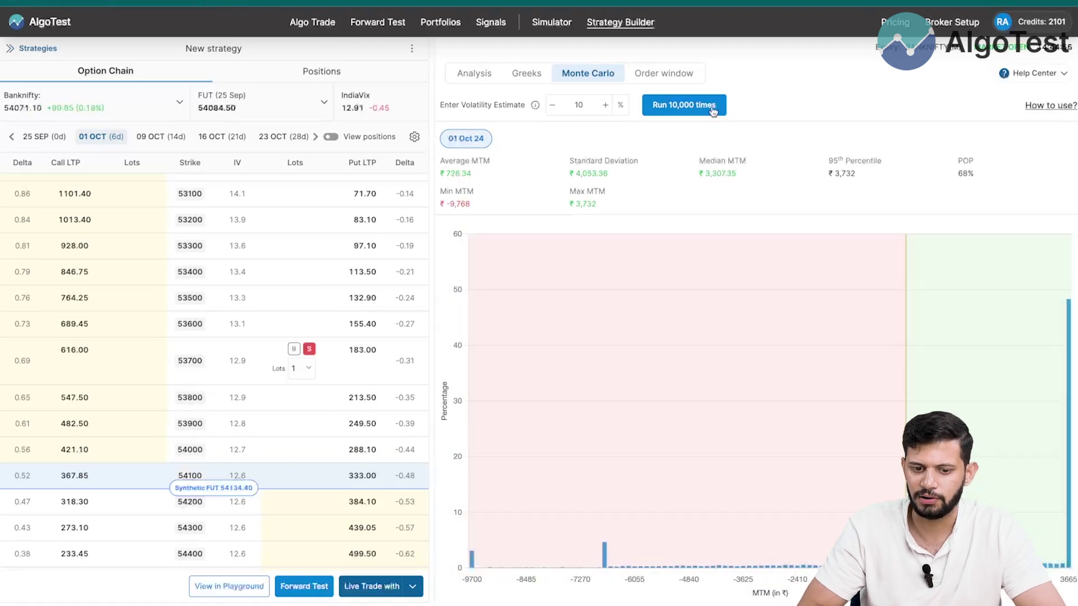
{"action": "left_click", "coordinate": [713, 113]}
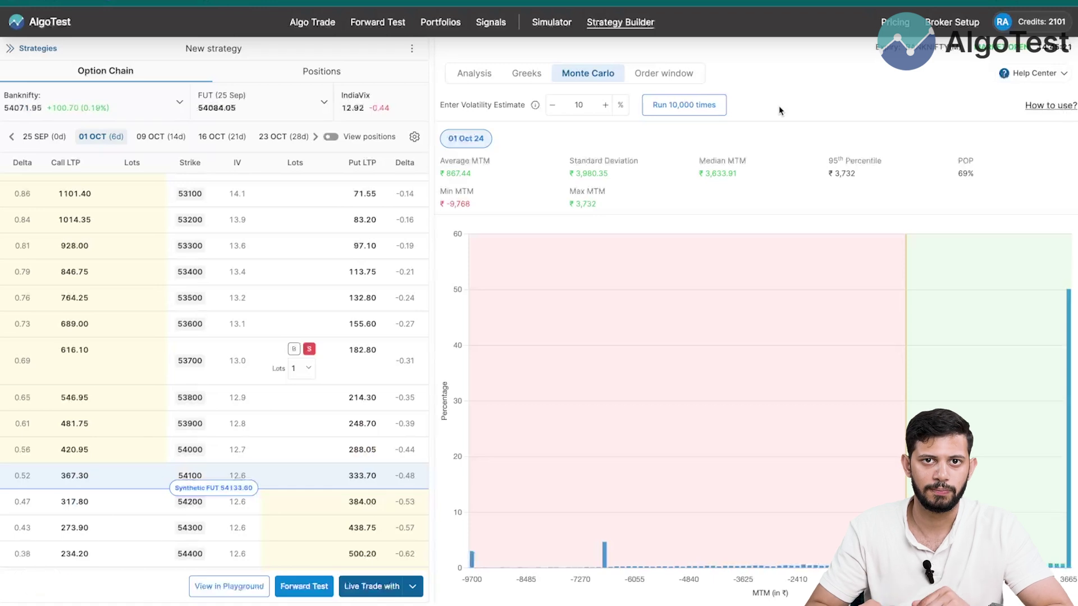
Step: Check the order window for placed orders and open Scenario Analysis alongside the payoff graph
{"action": "left_click", "coordinate": [678, 74]}
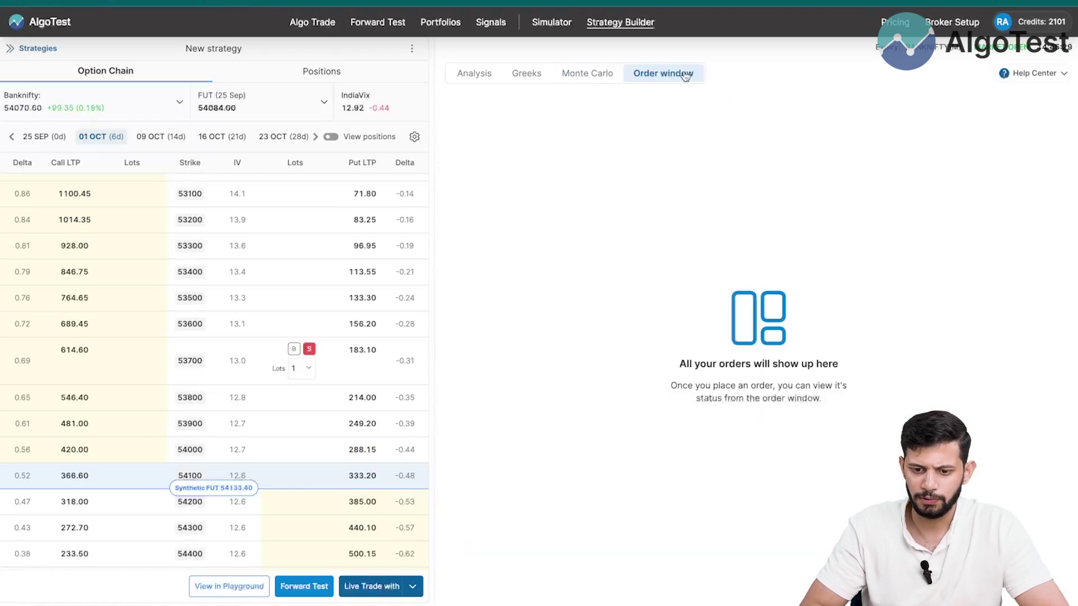
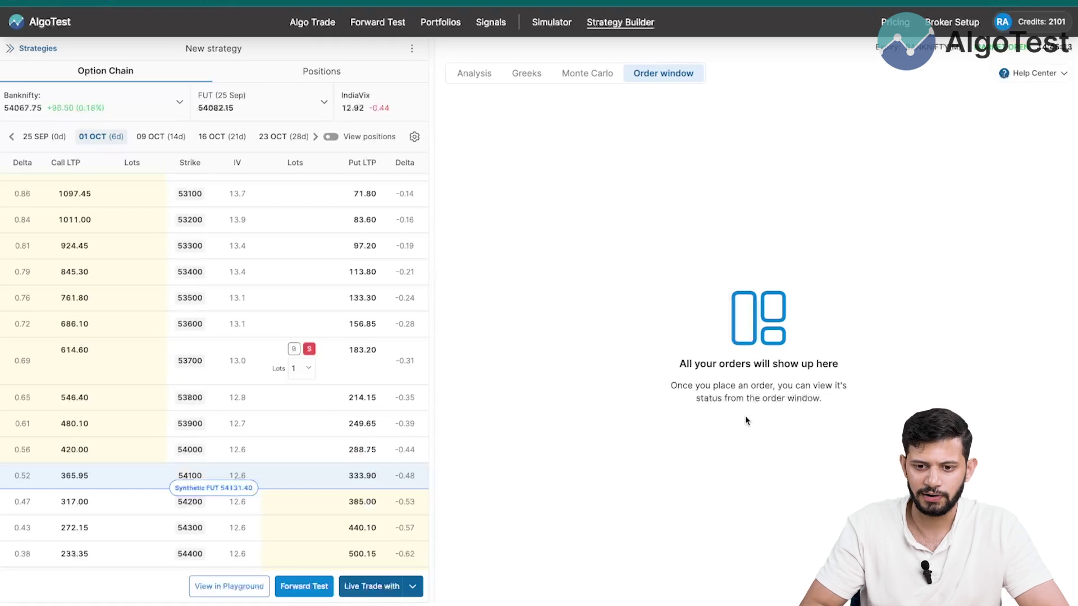
{"action": "left_click", "coordinate": [475, 74]}
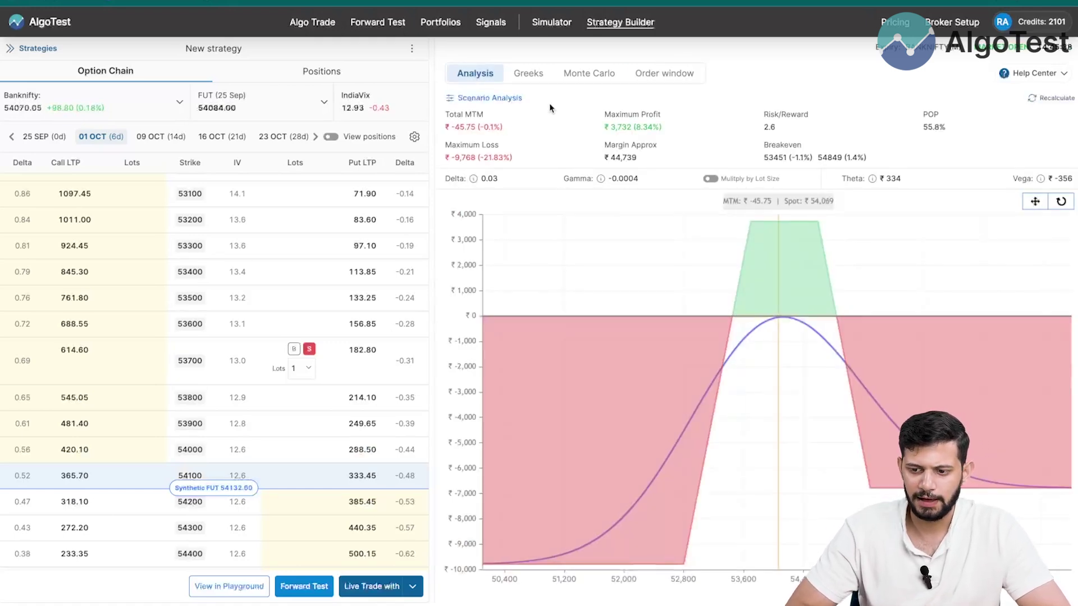
{"action": "left_click", "coordinate": [497, 103]}
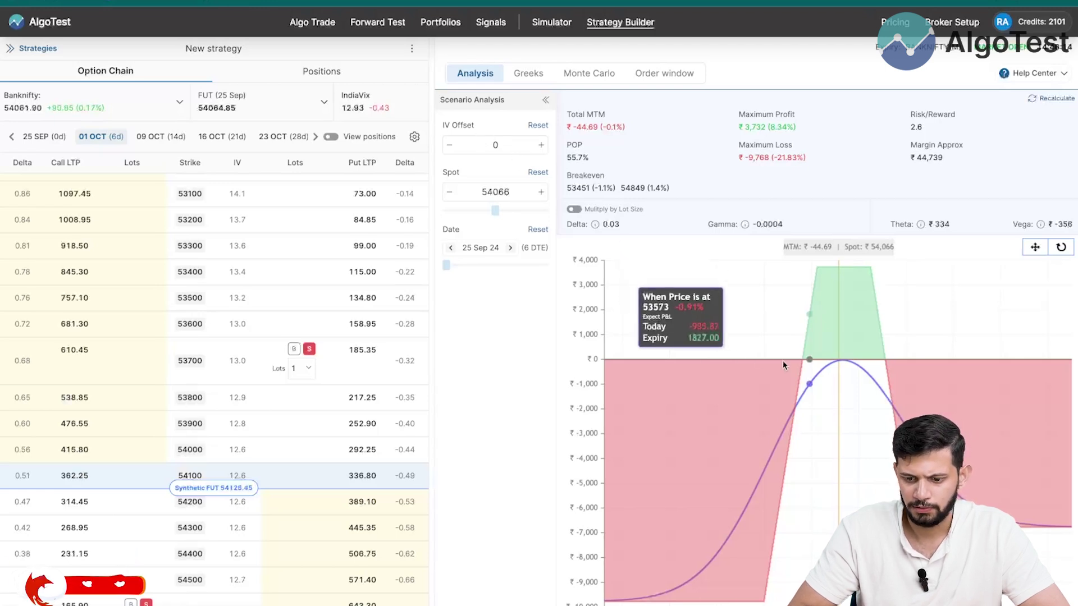
Step: Examine the payoff graph zoomed in around the profit zone and review the Monte Carlo results again
{"action": "left_click_drag", "start_coordinate": [771, 356], "coordinate": [938, 349]}
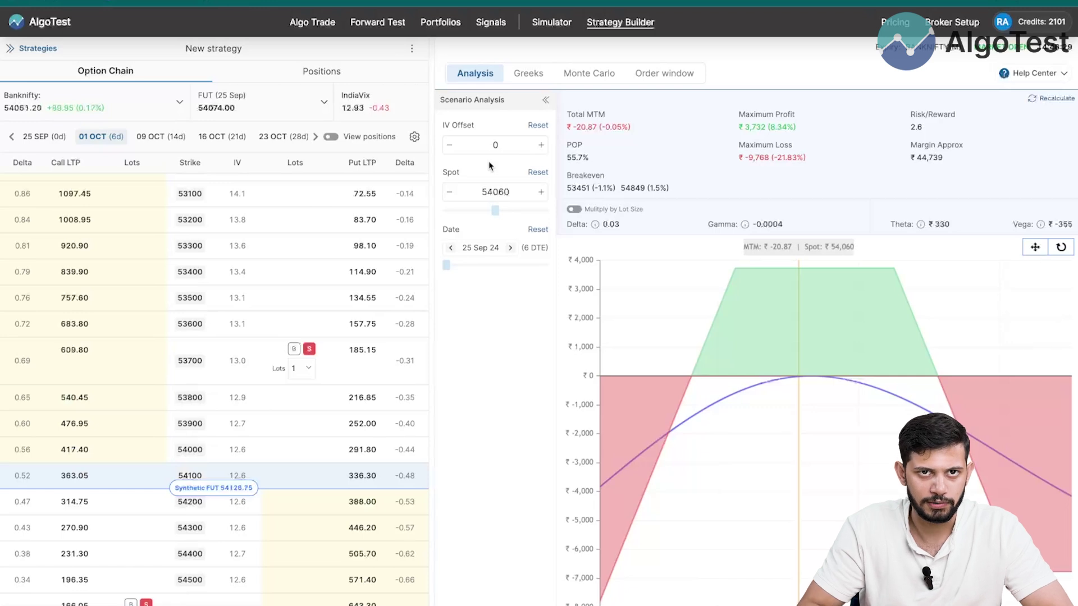
{"action": "left_click", "coordinate": [584, 83]}
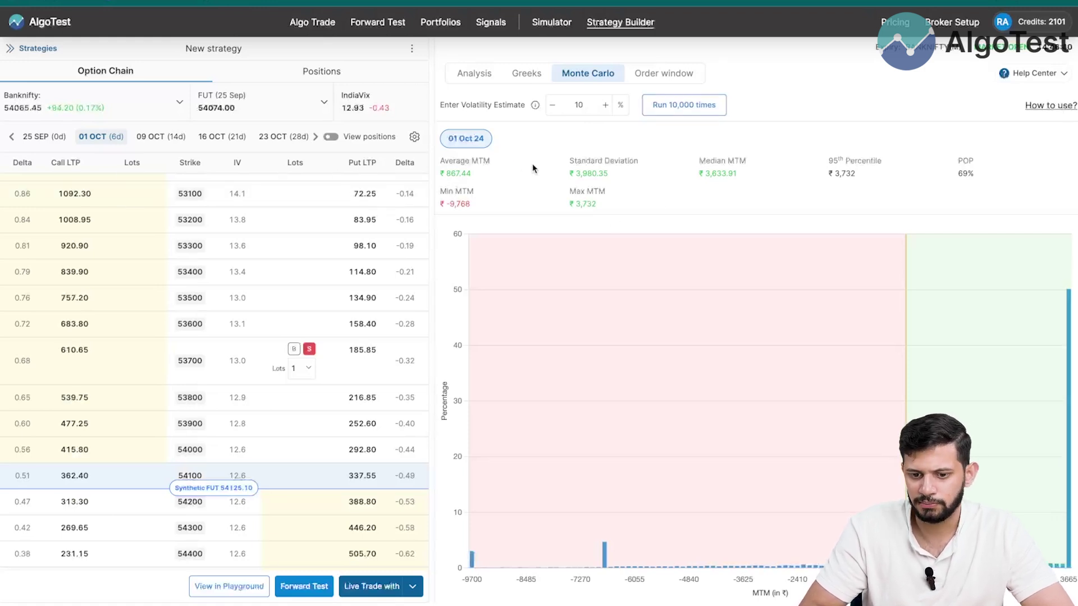
{"action": "left_click", "coordinate": [475, 73]}
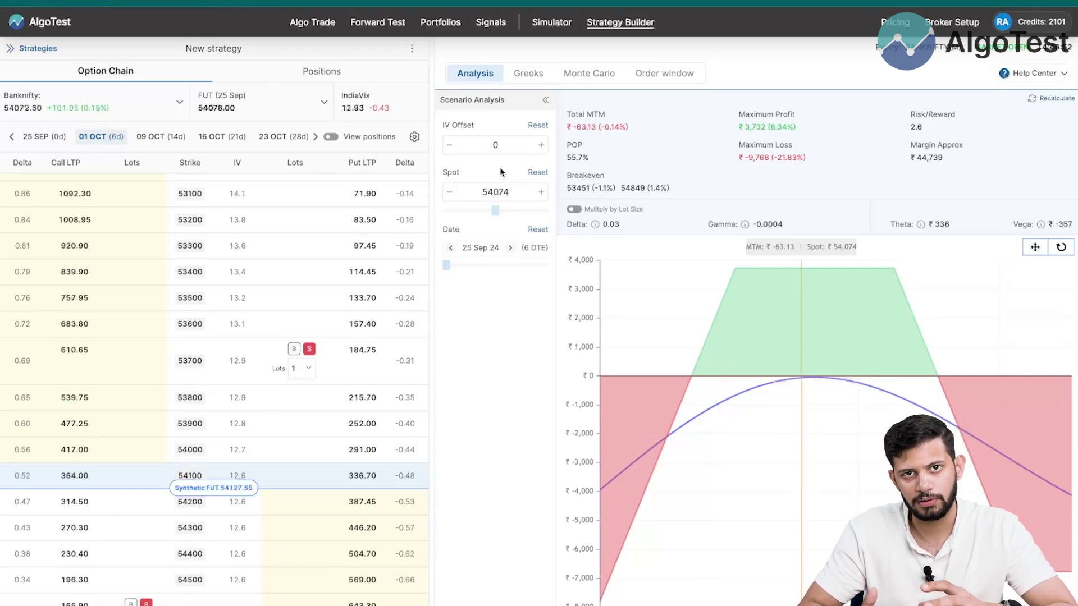
Step: Simulate IV offsets of 5 and 10 on the strategy's payoff, and reset the IV offset
{"action": "key", "text": "BackSpace"}
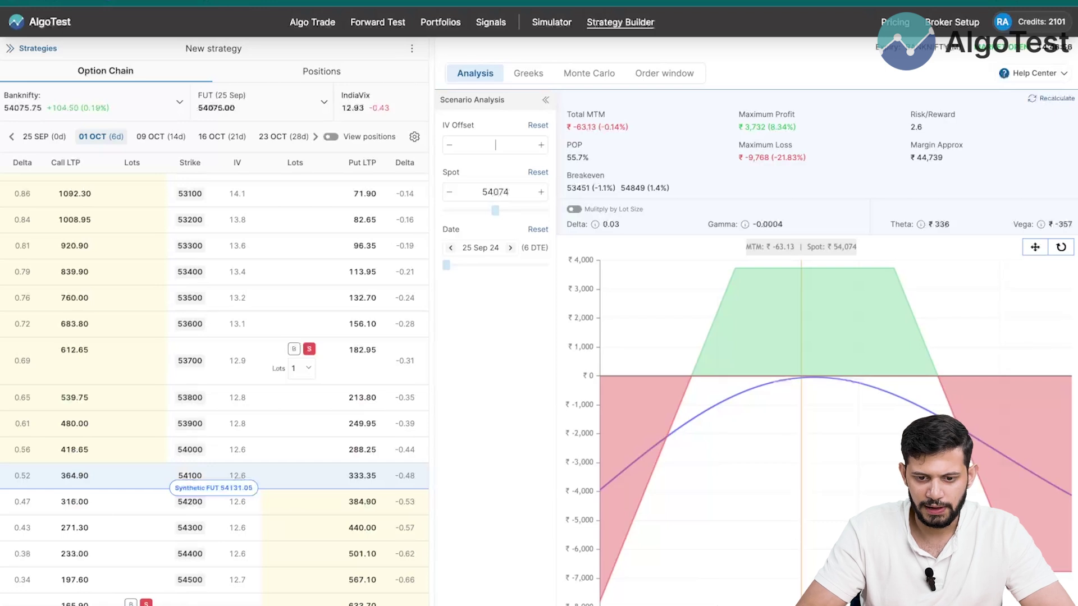
{"action": "type", "text": "5"}
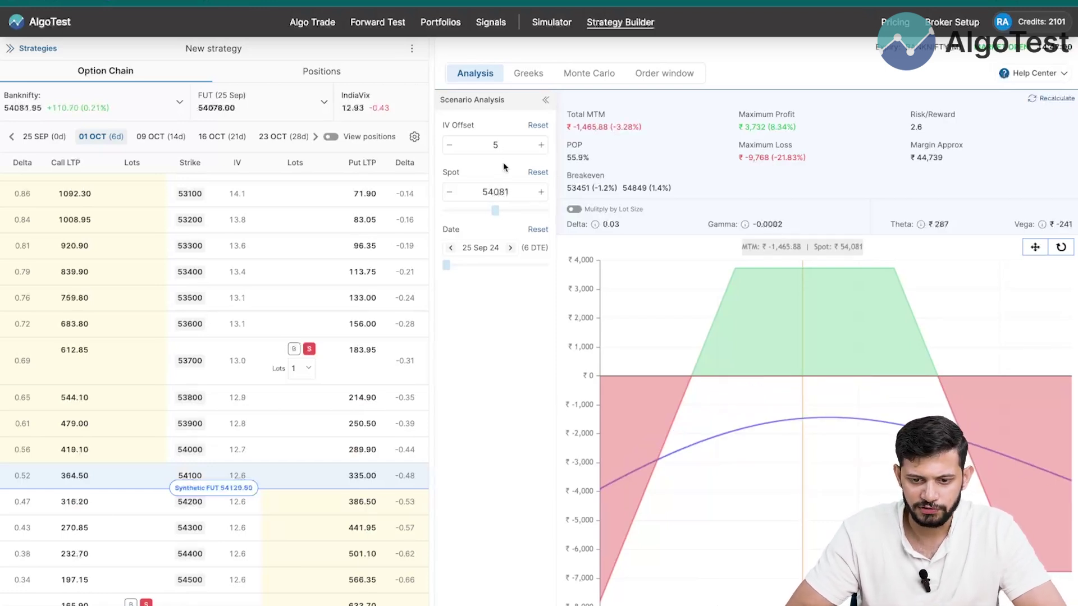
{"action": "key", "text": "BackSpace"}
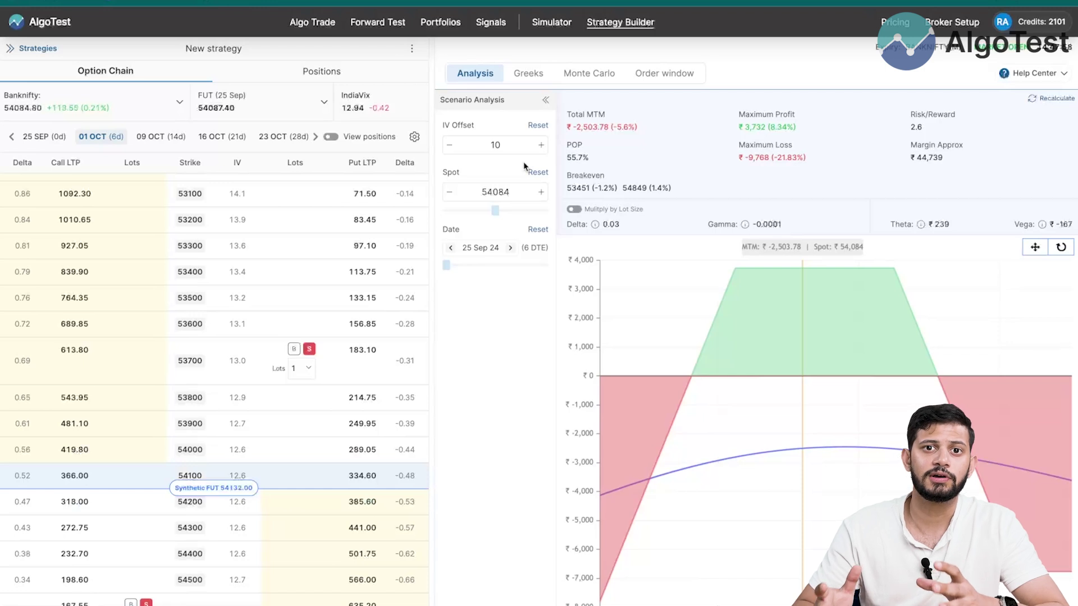
{"action": "left_click", "coordinate": [538, 124]}
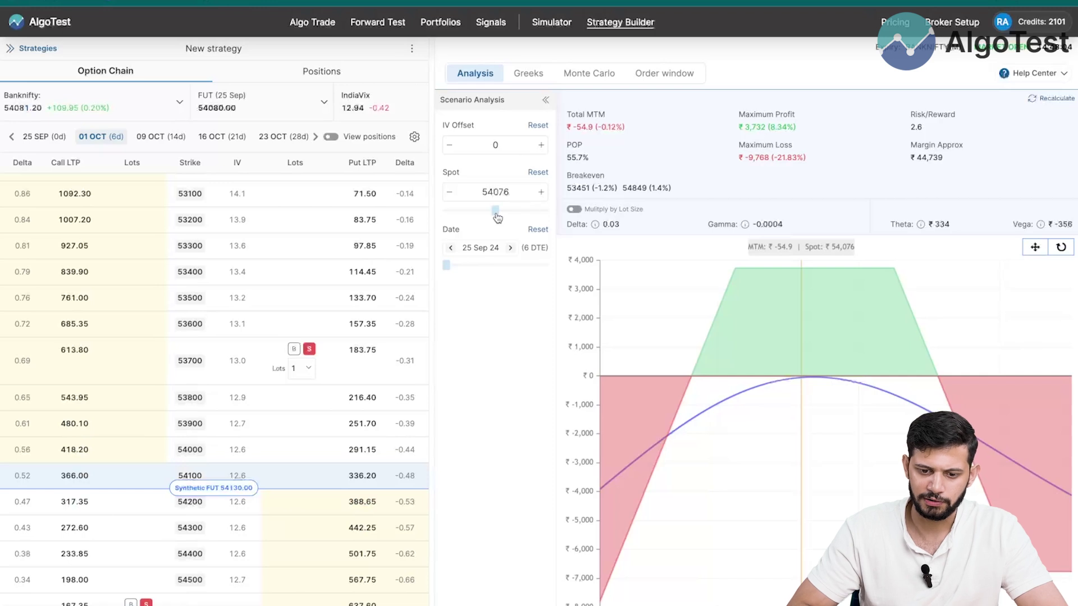
Step: Test a 0.5% lower spot of 53811 and, separately, dates forward to 28 Sep 24, restoring the spot and date
{"action": "left_click_drag", "start_coordinate": [497, 218], "coordinate": [493, 219]}
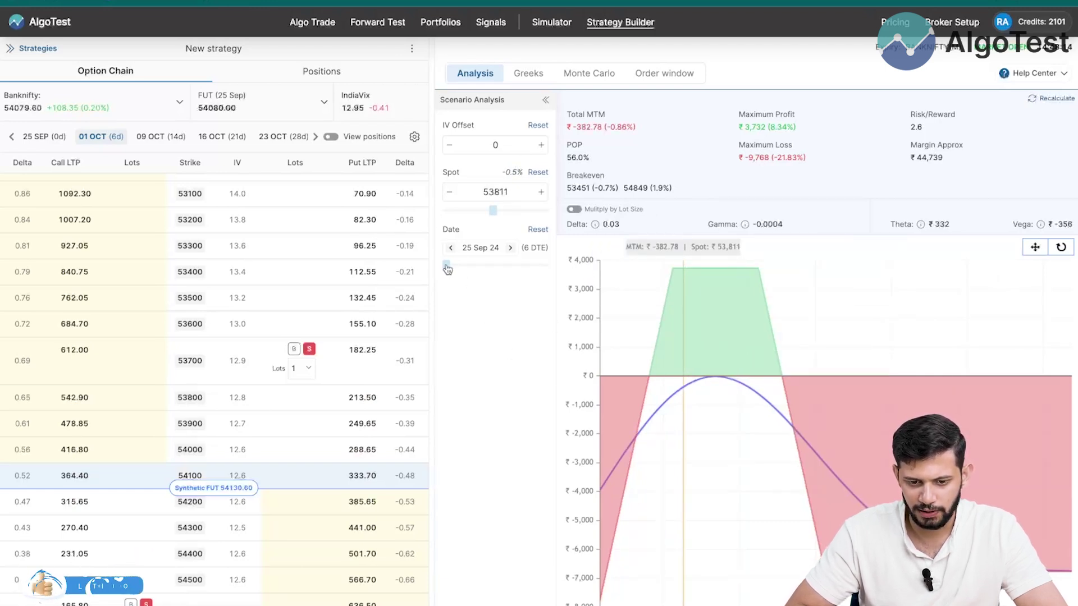
{"action": "mouse_move", "coordinate": [491, 216]}
{"action": "left_mouse_down"}
{"action": "mouse_move", "coordinate": [474, 216]}
{"action": "mouse_move", "coordinate": [497, 217]}
{"action": "left_mouse_up"}
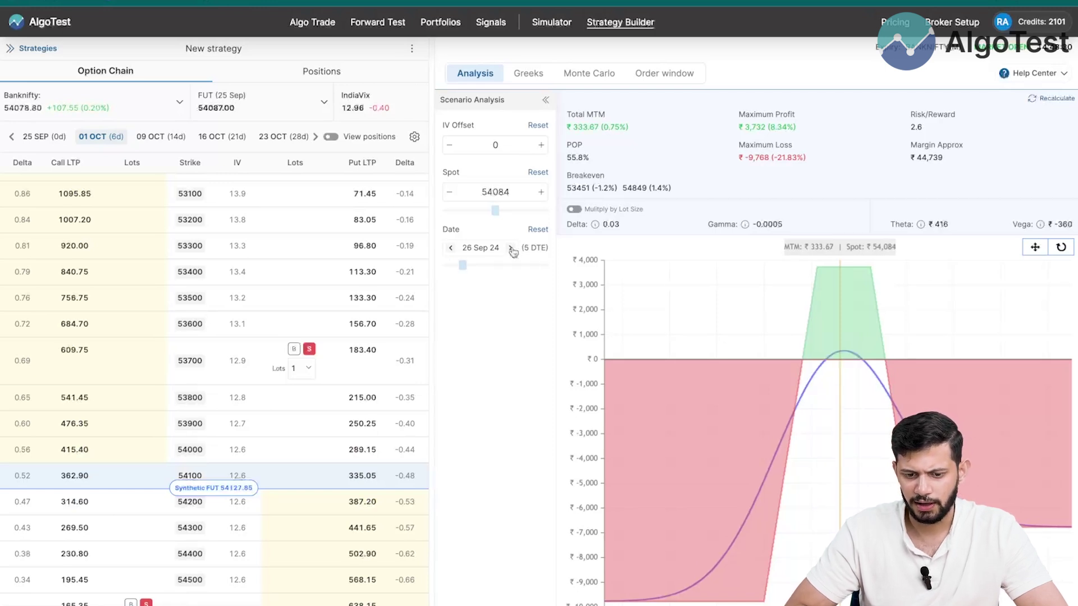
{"action": "left_click", "coordinate": [512, 249]}
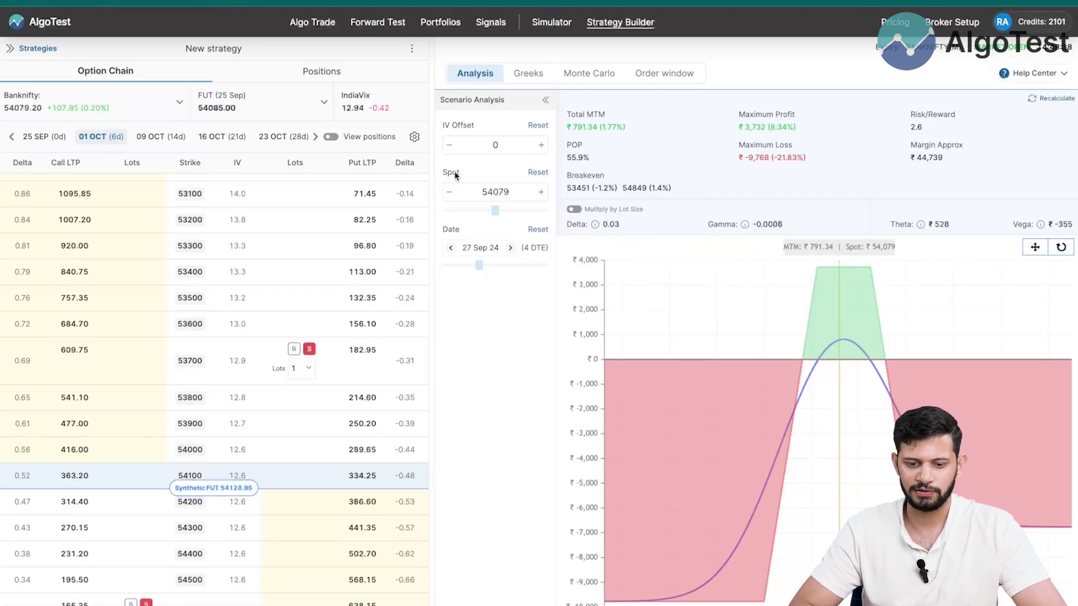
{"action": "left_click", "coordinate": [510, 248]}
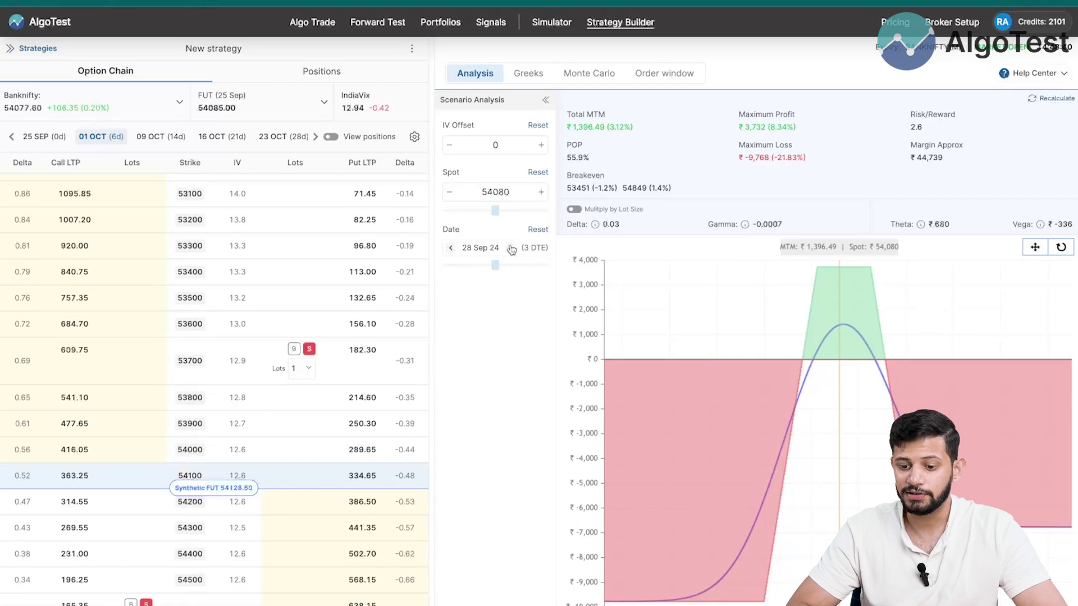
{"action": "left_click", "coordinate": [539, 230]}
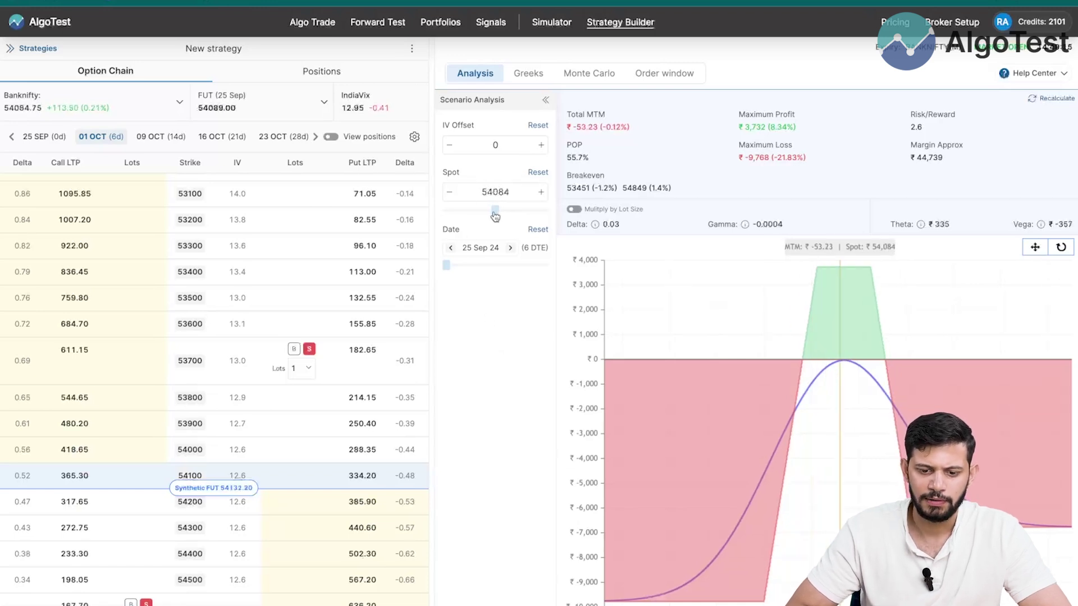
Step: Simulate a combined scenario with spot 1.0% lower and an IV offset of -5, moving the date to 30 Sep 24 and on to 01 Oct 24
{"action": "left_click_drag", "start_coordinate": [495, 215], "coordinate": [491, 217]}
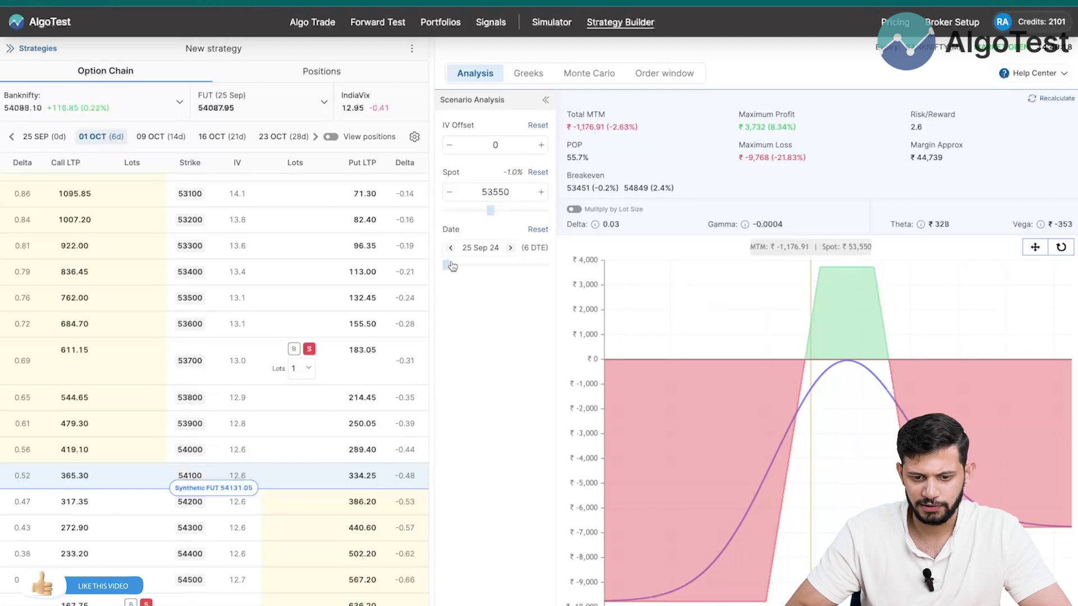
{"action": "left_click_drag", "start_coordinate": [452, 266], "coordinate": [526, 266]}
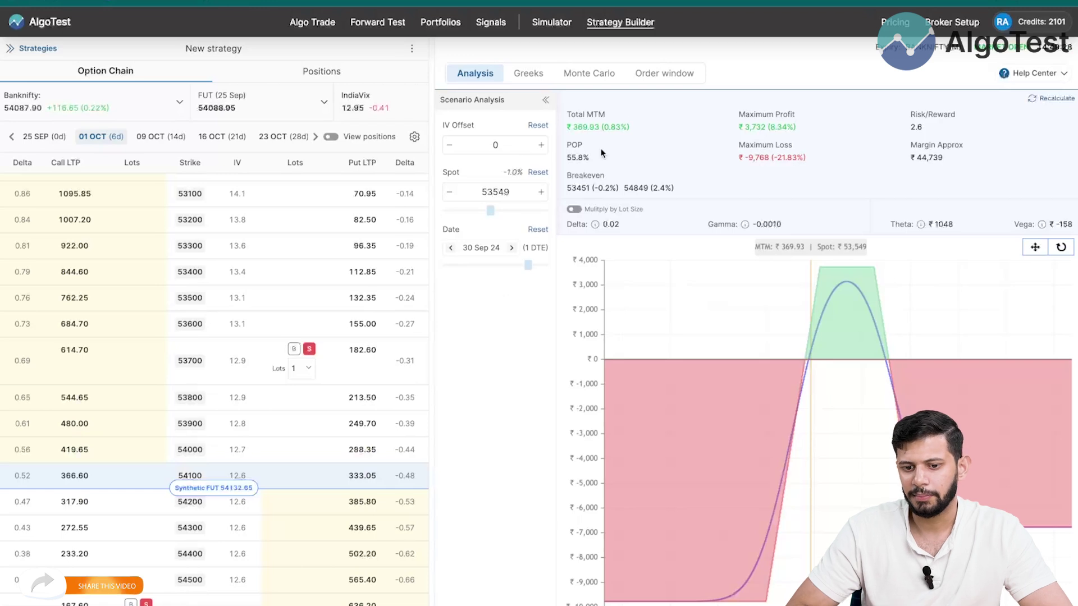
{"action": "double_click", "coordinate": [509, 139]}
{"action": "type", "text": "-"}
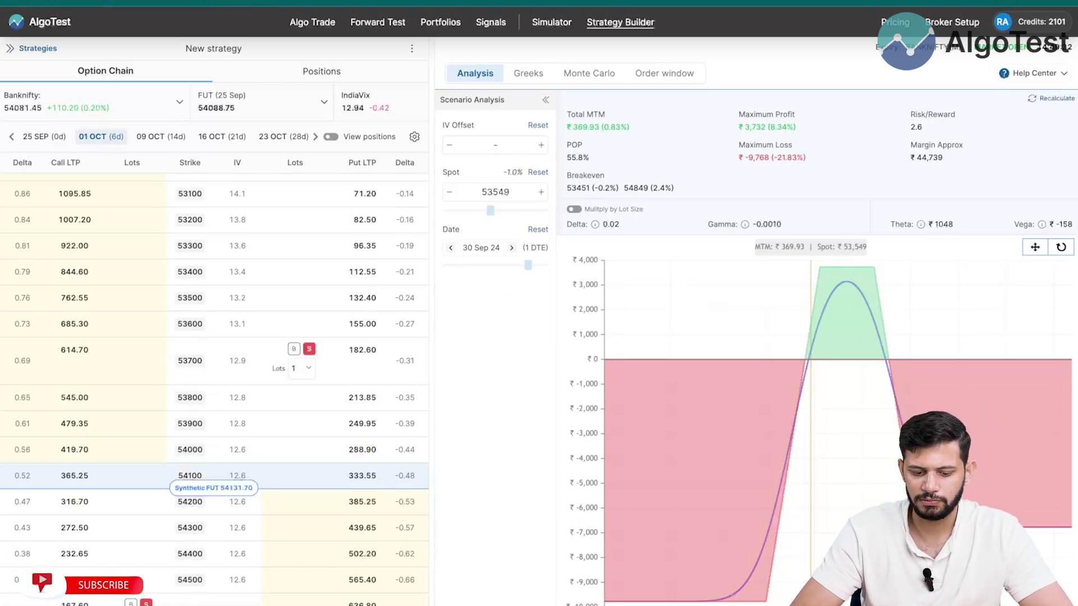
{"action": "type", "text": "5"}
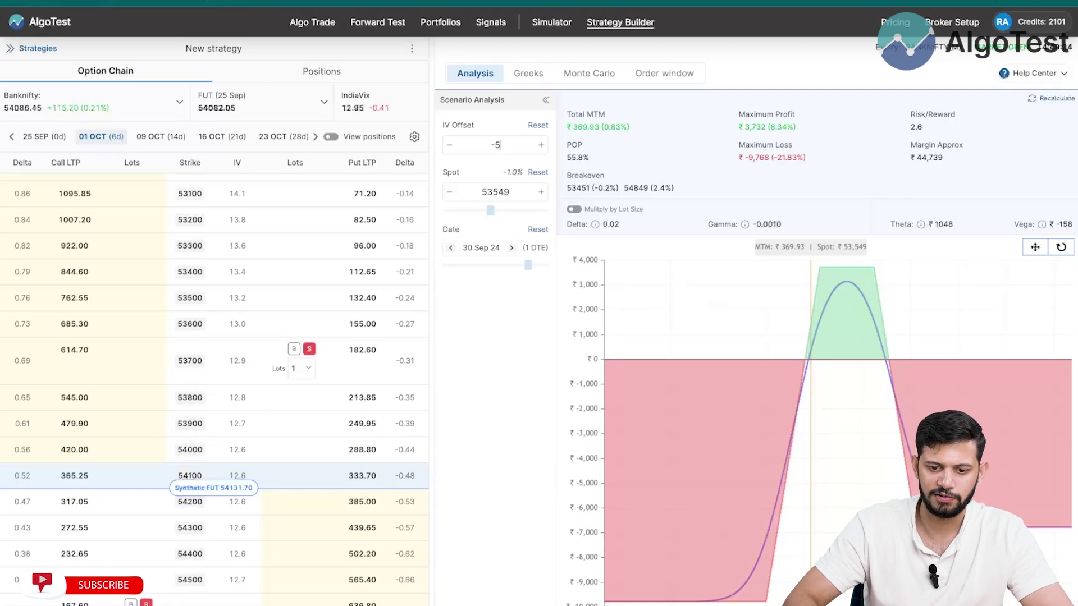
{"action": "left_click", "coordinate": [510, 272]}
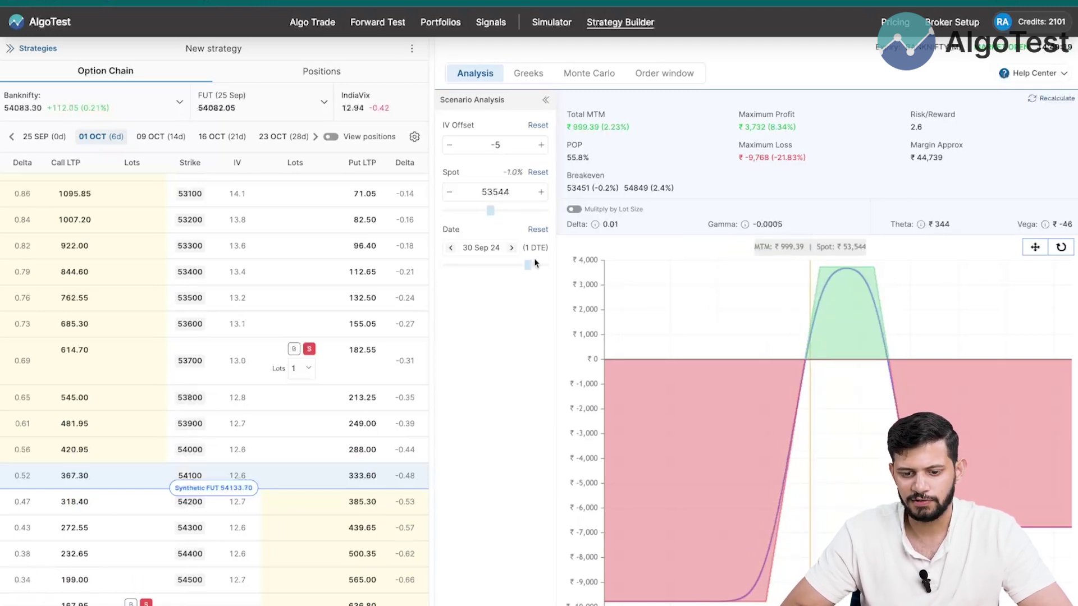
{"action": "left_click_drag", "start_coordinate": [535, 270], "coordinate": [548, 265]}
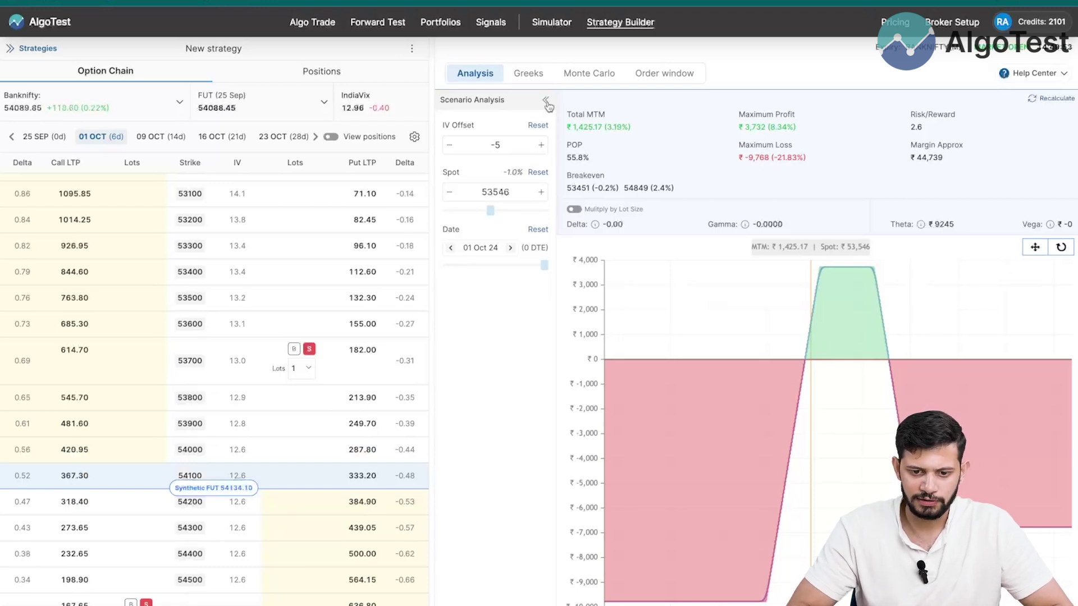
Step: Reset the scenario's IV offset, spot and date, and close Scenario Analysis
{"action": "left_click", "coordinate": [538, 126]}
{"action": "left_click", "coordinate": [538, 173]}
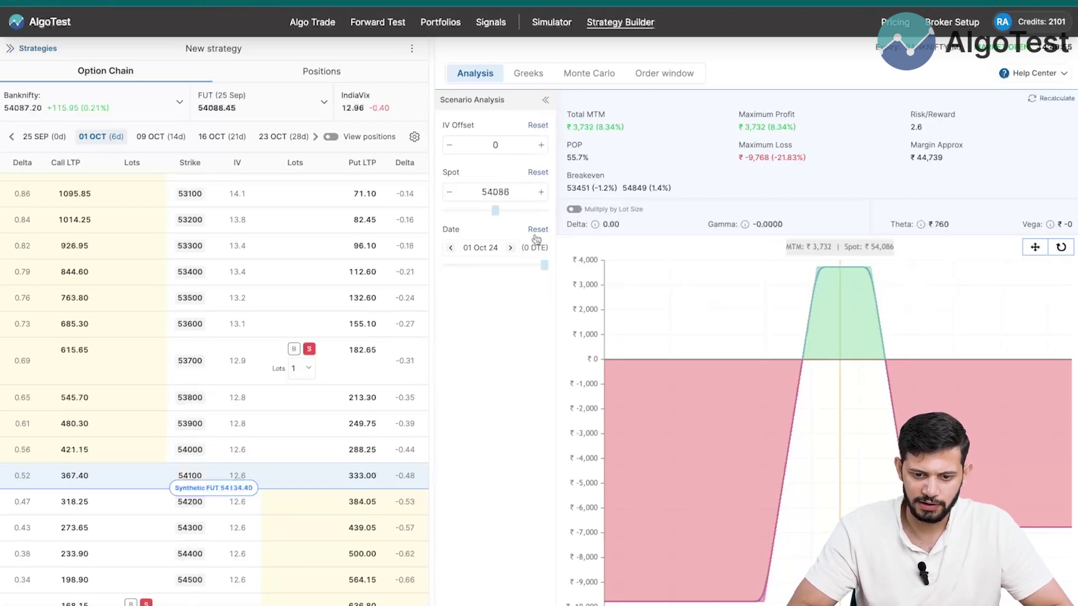
{"action": "left_click", "coordinate": [537, 231]}
{"action": "left_click", "coordinate": [545, 100]}
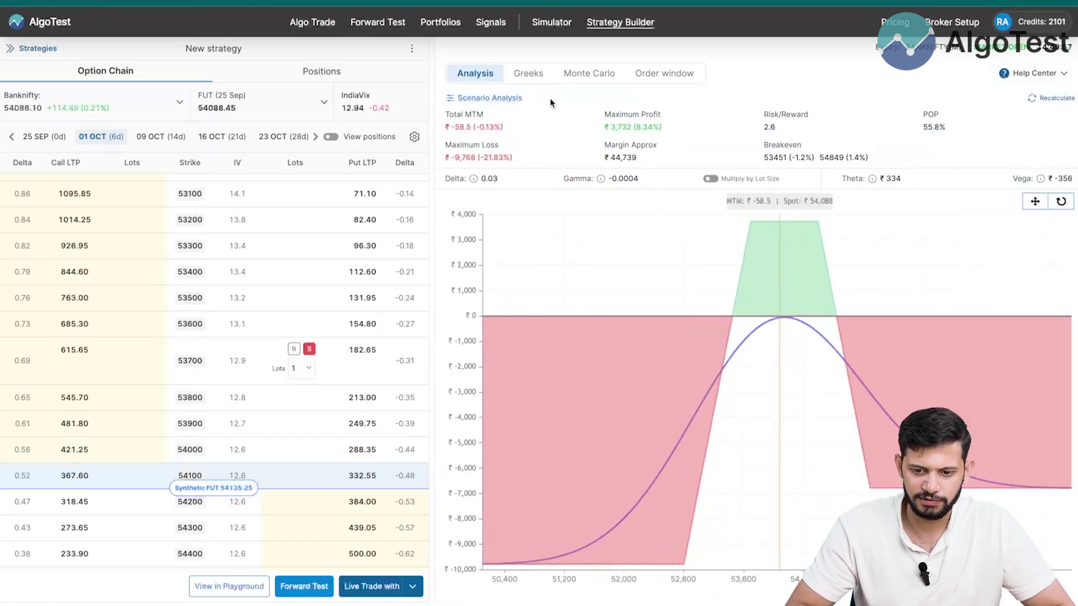
Step: Bring the iron condor's four legs into the playground and check their positions and lots
{"action": "scroll", "coordinate": [377, 370], "scroll_direction": "down", "scroll_amount": 3}
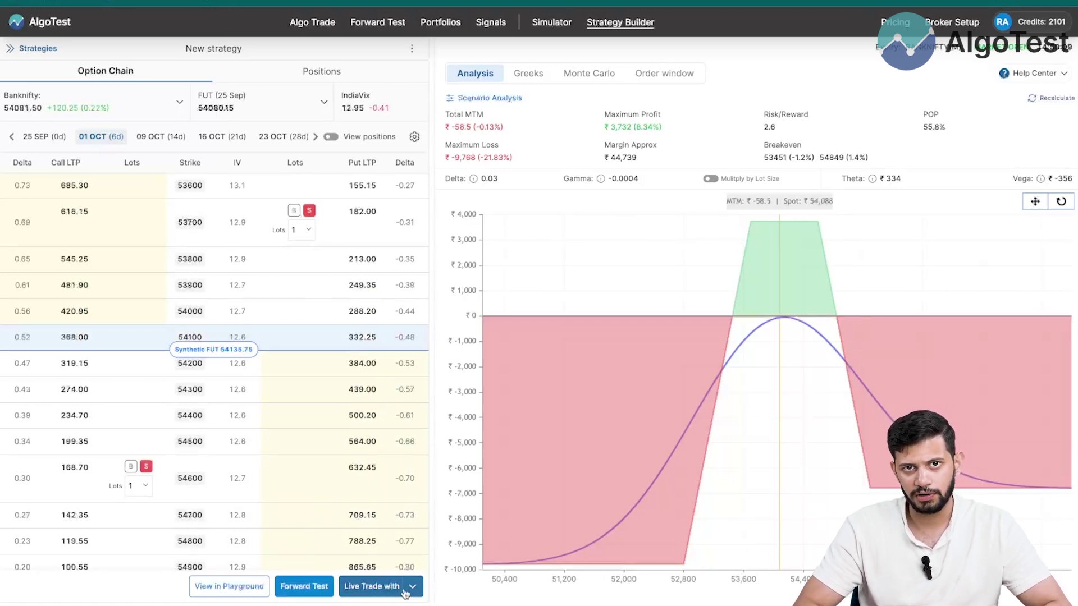
{"action": "left_click", "coordinate": [240, 587]}
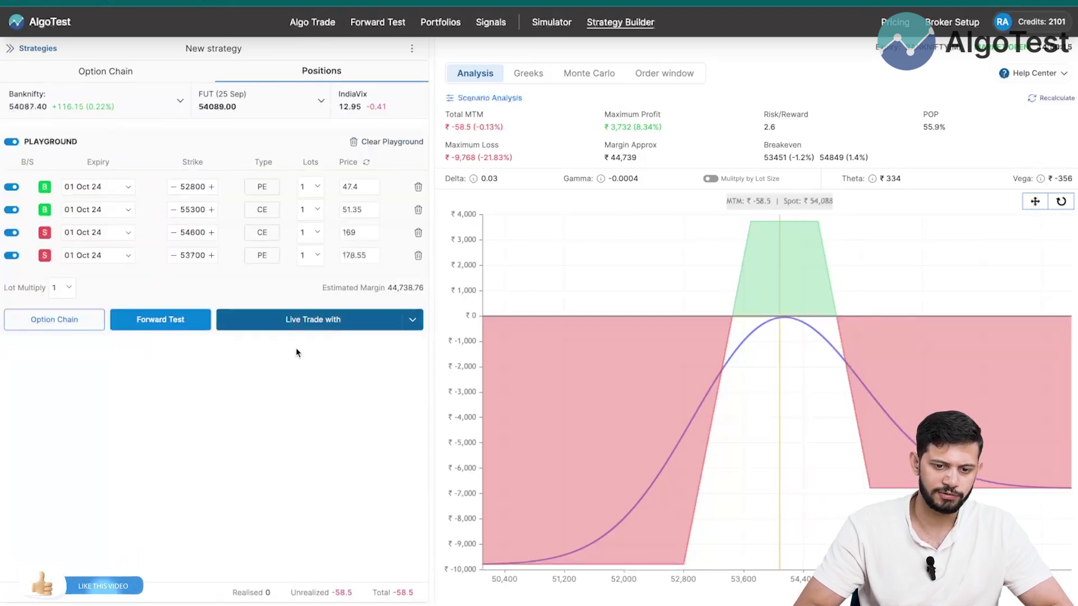
{"action": "left_click", "coordinate": [161, 74]}
{"action": "left_click", "coordinate": [339, 73]}
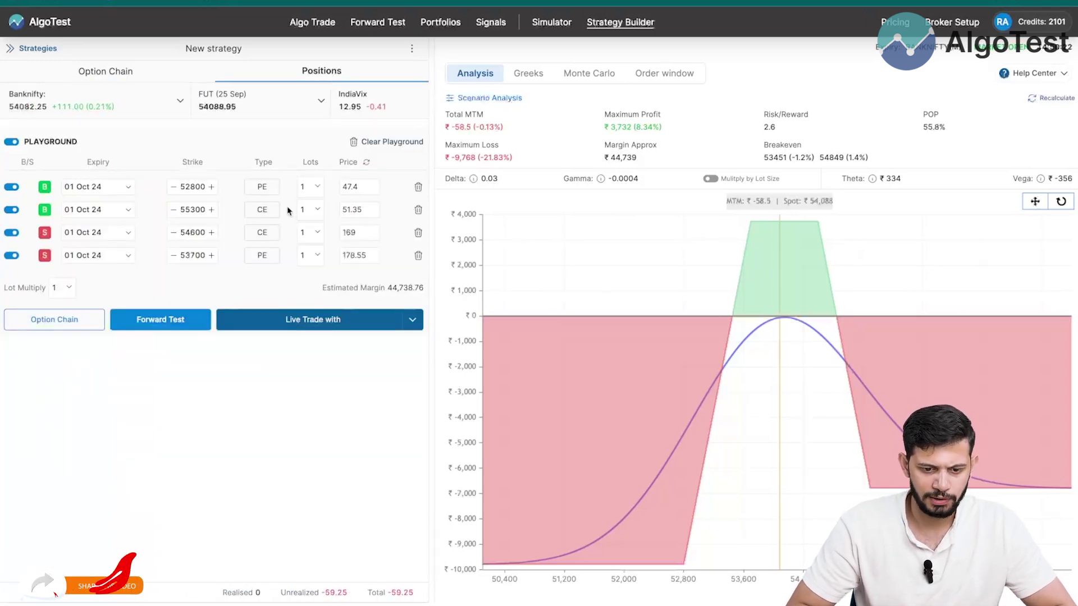
{"action": "left_click", "coordinate": [301, 188]}
{"action": "left_click", "coordinate": [303, 207]}
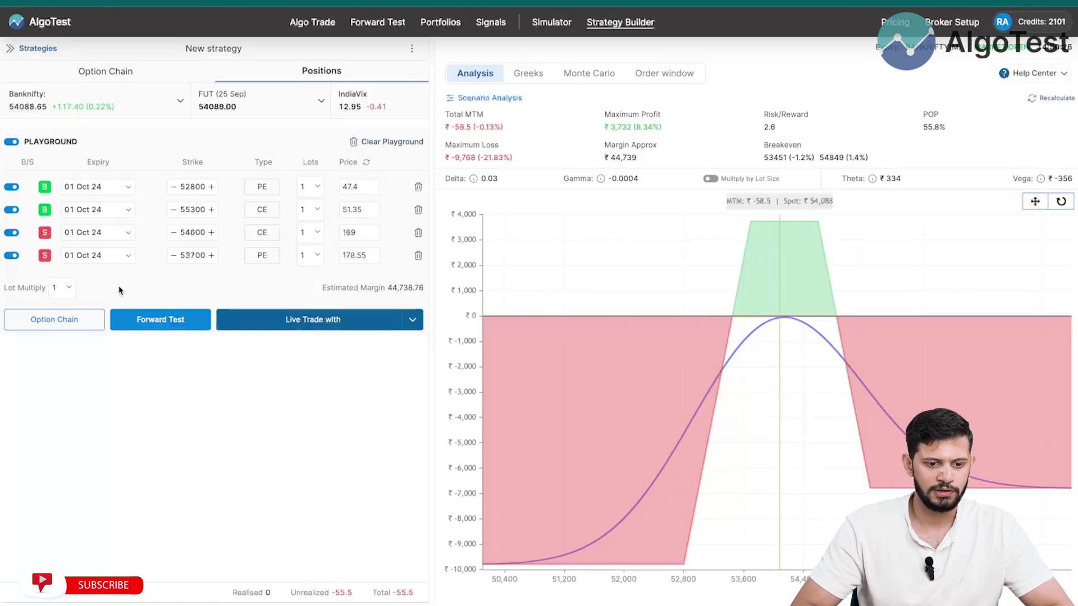
Step: Start a forward test of the strategy, naming it Example
{"action": "left_click", "coordinate": [174, 324]}
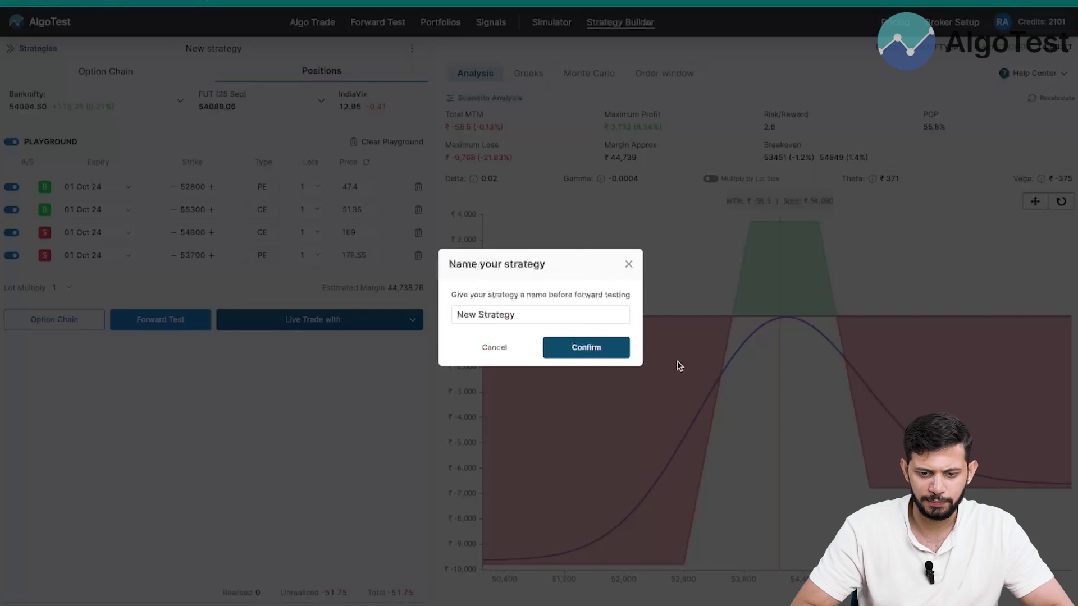
{"action": "triple_click", "coordinate": [501, 313]}
{"action": "type", "text": "Example"}
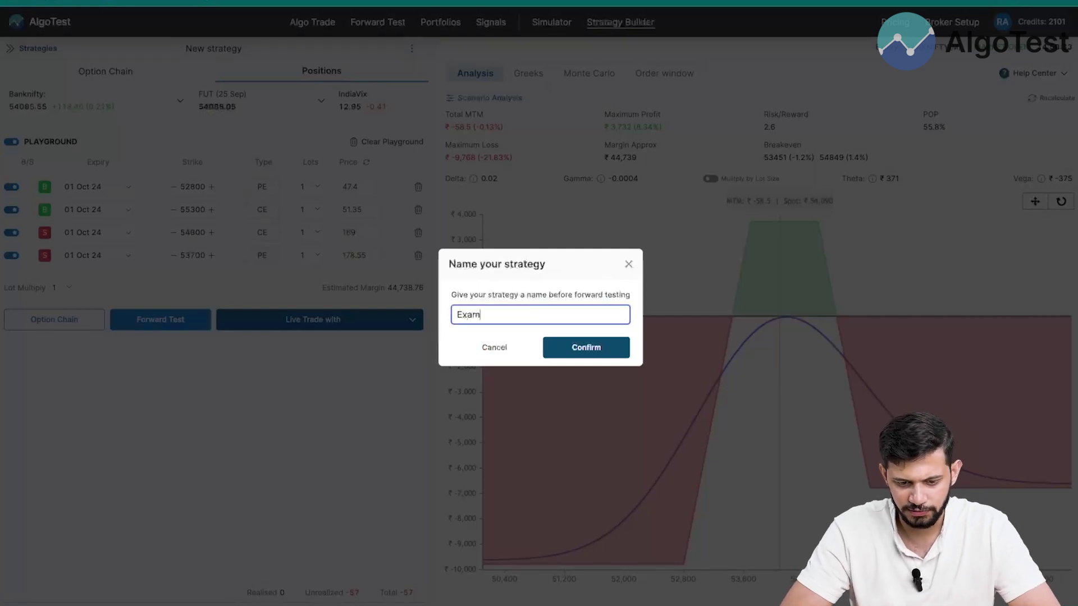
{"action": "left_click", "coordinate": [607, 347]}
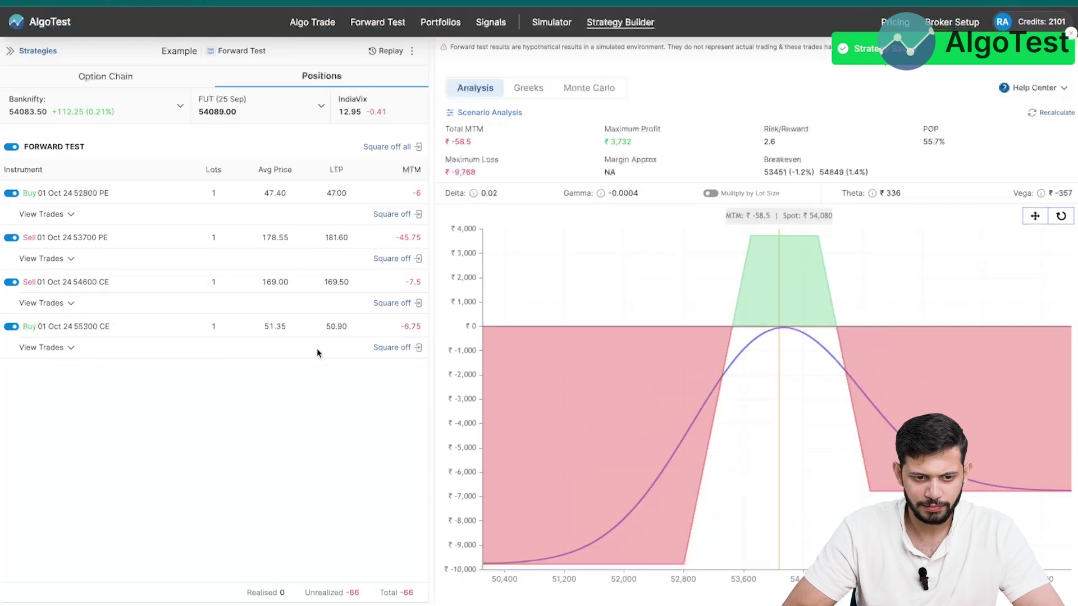
Step: Review the forward test's option chain and positions, and reopen Example from the saved BANKNIFTY strategies
{"action": "left_click", "coordinate": [124, 77]}
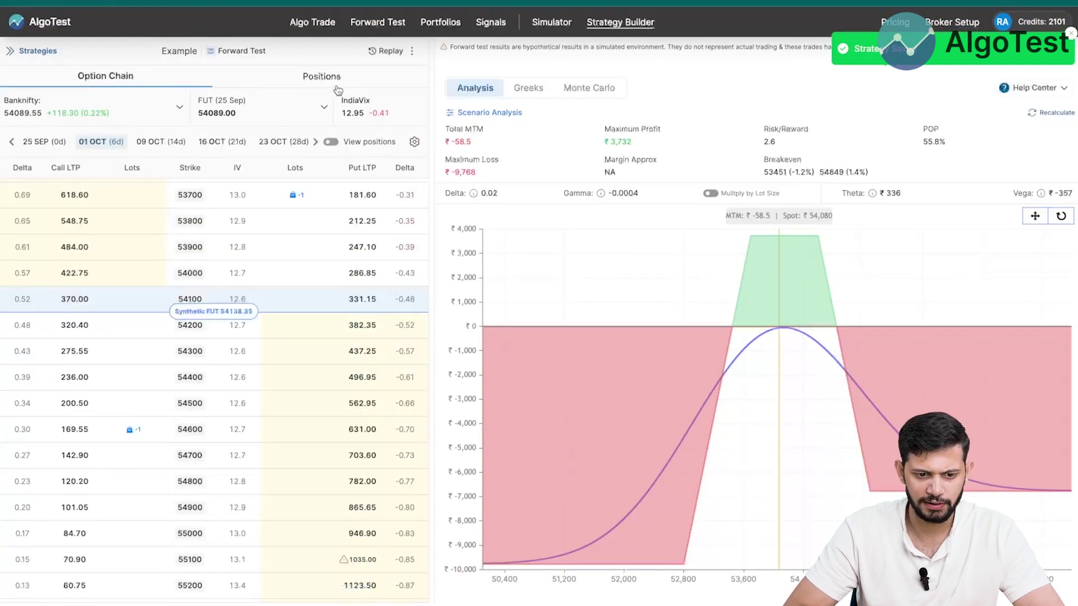
{"action": "left_click", "coordinate": [336, 88]}
{"action": "left_click", "coordinate": [134, 86]}
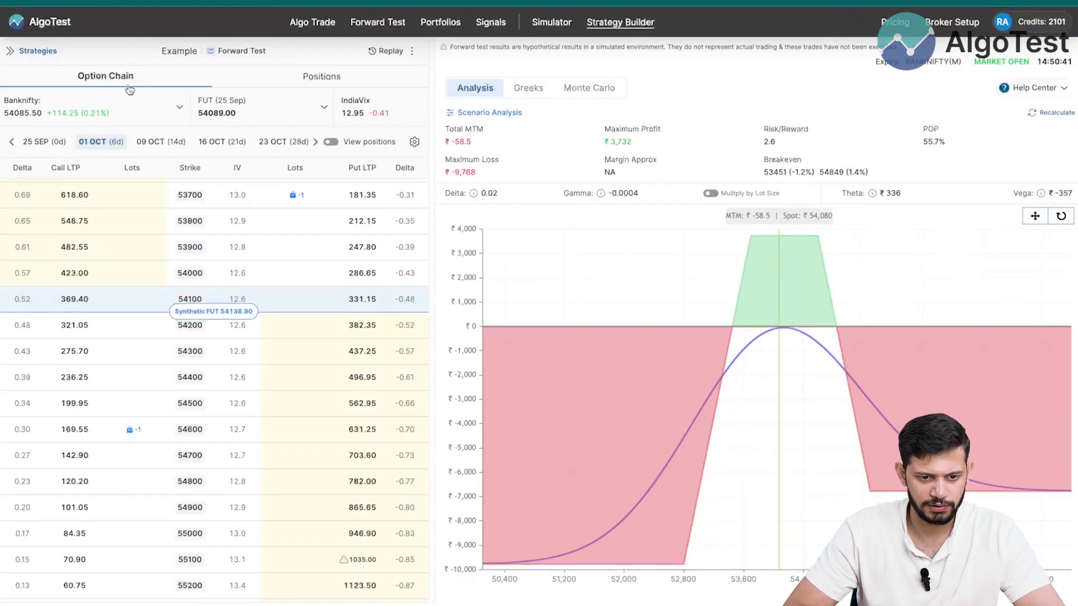
{"action": "left_click", "coordinate": [10, 52]}
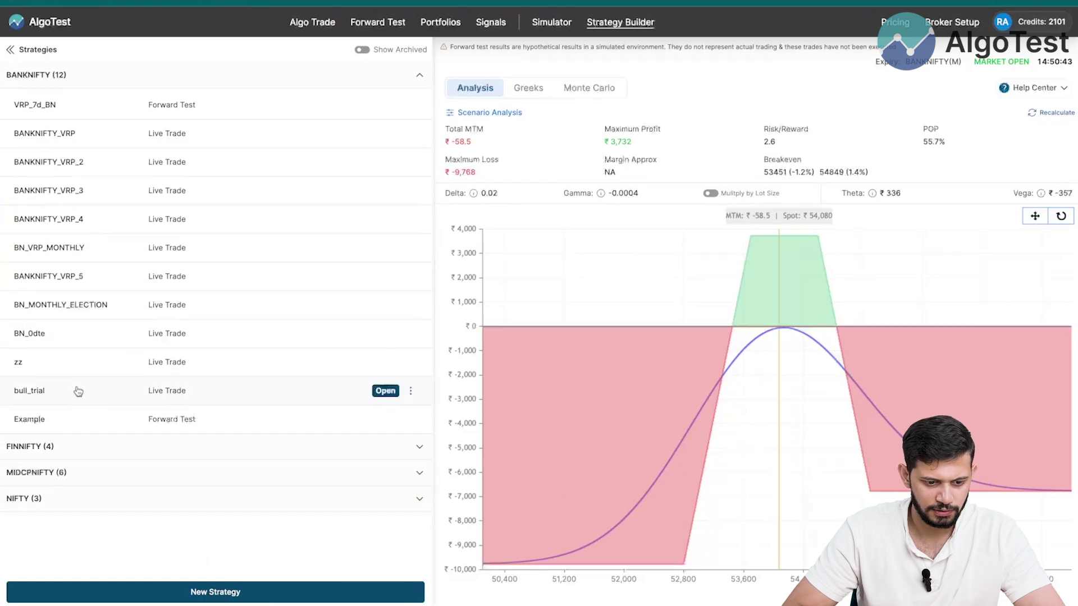
{"action": "mouse_move", "coordinate": [105, 429]}
{"action": "left_click", "coordinate": [214, 423]}
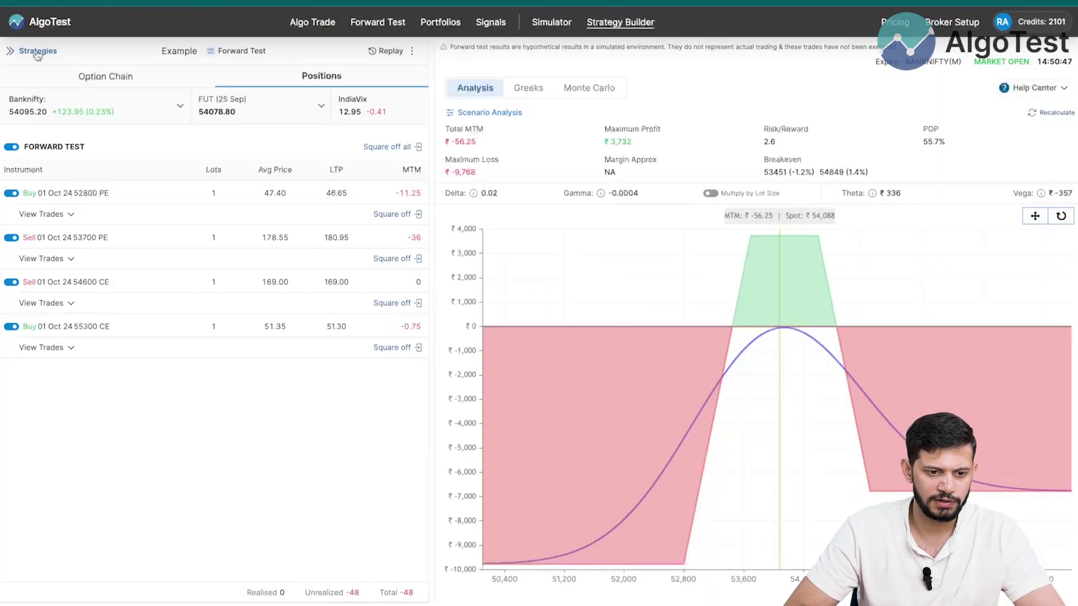
Step: Start a new strategy and sell one lot each of the 01 OCT 53700 put and 54600 call
{"action": "left_click", "coordinate": [37, 51]}
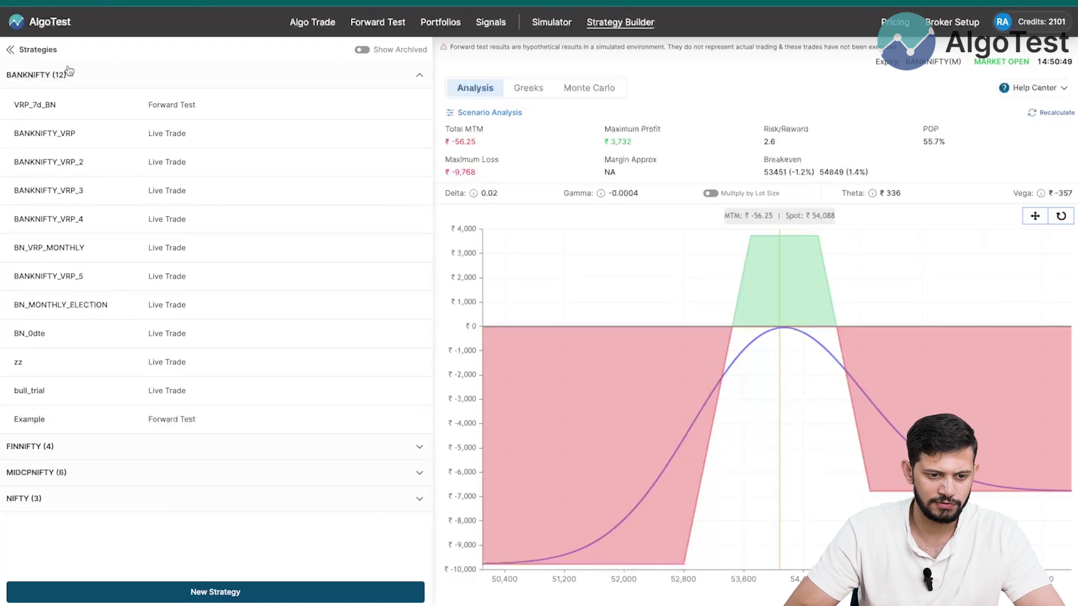
{"action": "left_click", "coordinate": [104, 428]}
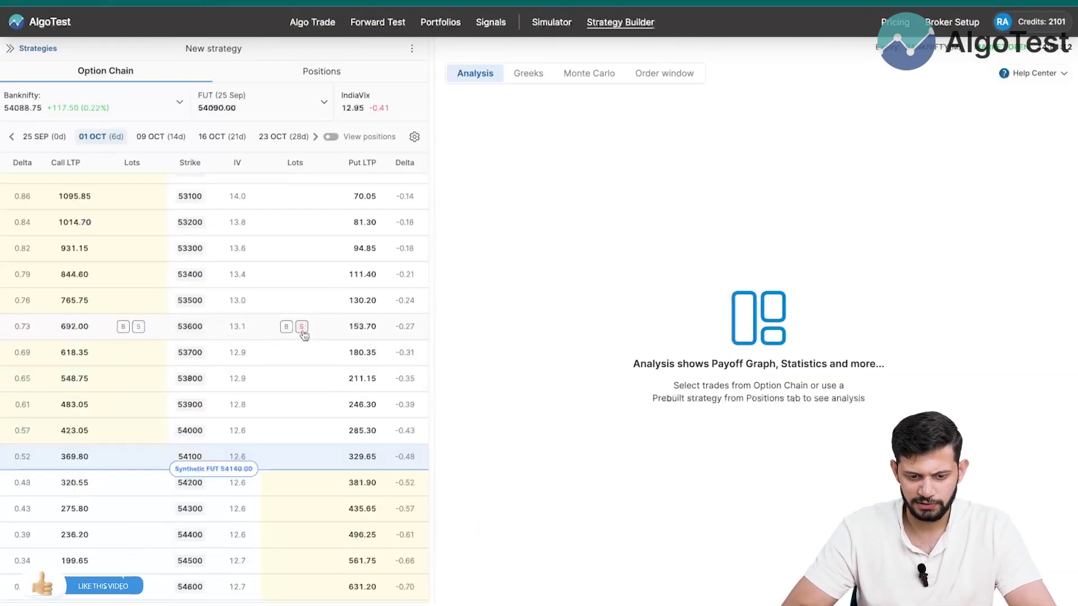
{"action": "left_click", "coordinate": [302, 352]}
{"action": "scroll", "coordinate": [51, 544], "scroll_direction": "down", "scroll_amount": 2}
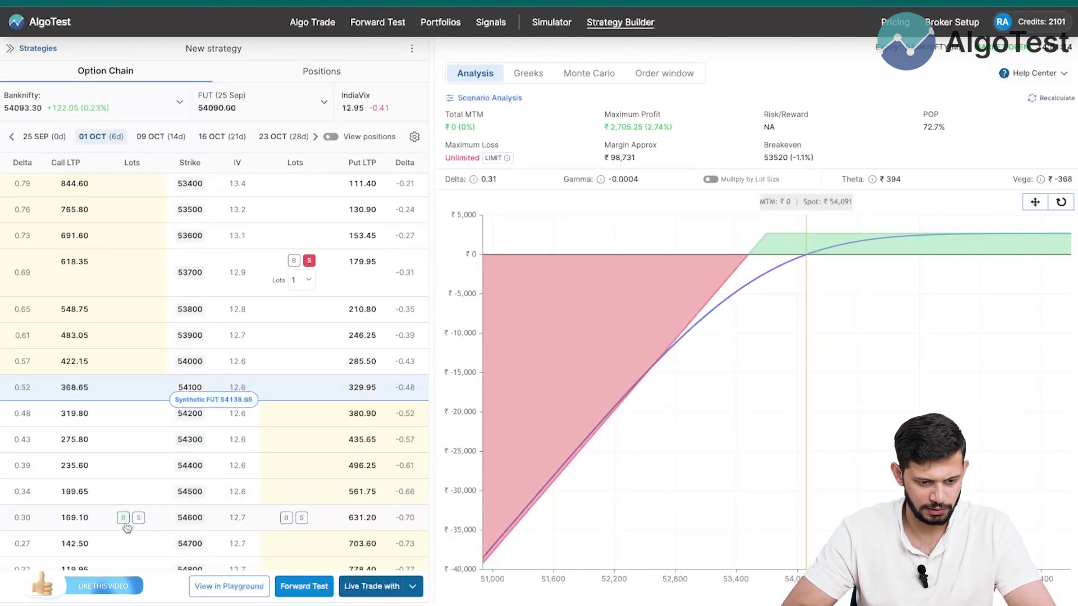
{"action": "left_click", "coordinate": [139, 517]}
Step: Complete the iron condor by buying one lot each of the 55400 call and the 52900 put
{"action": "scroll", "coordinate": [129, 494], "scroll_direction": "down", "scroll_amount": 3}
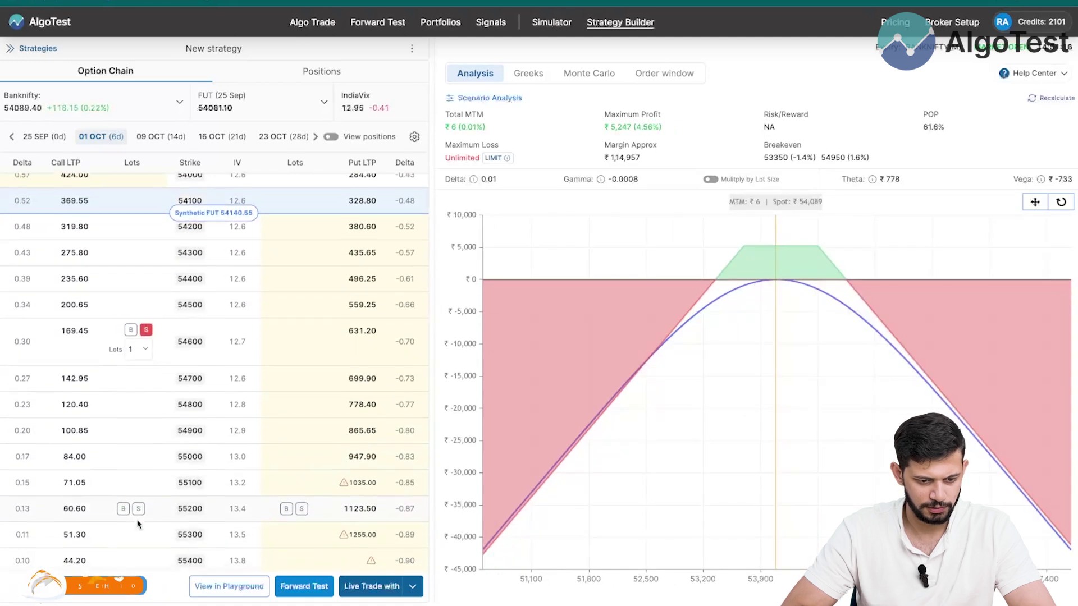
{"action": "scroll", "coordinate": [134, 550], "scroll_direction": "down", "scroll_amount": 1}
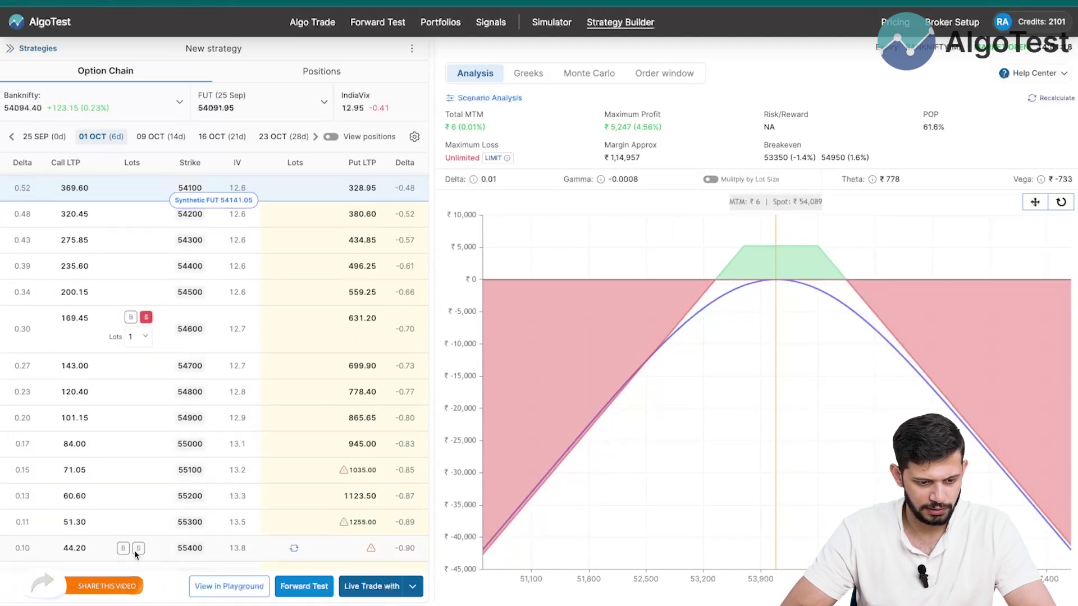
{"action": "left_click", "coordinate": [124, 547]}
{"action": "scroll", "coordinate": [247, 314], "scroll_direction": "up", "scroll_amount": 10}
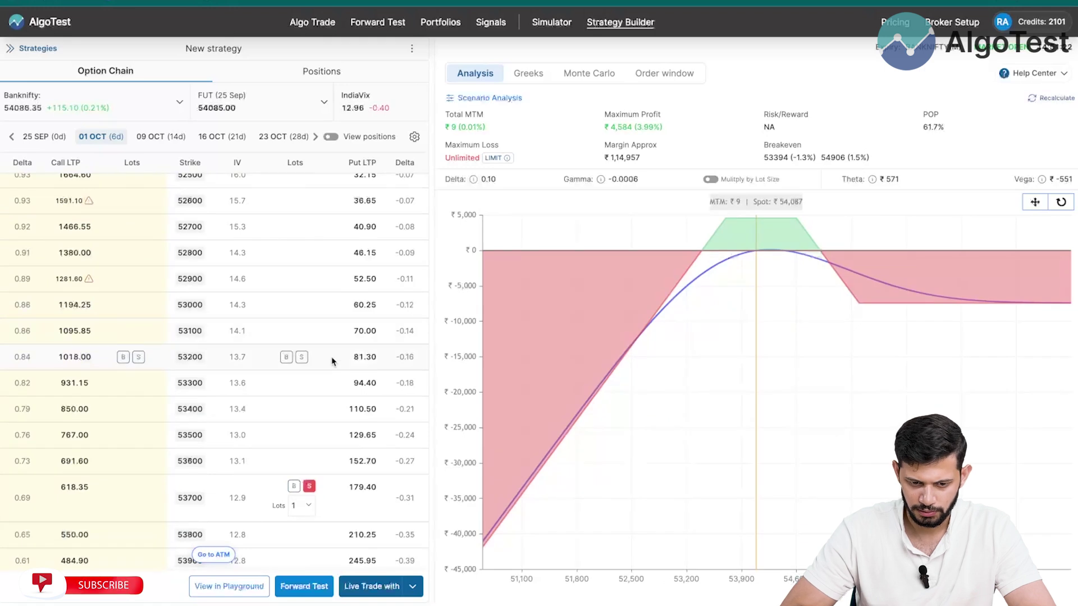
{"action": "scroll", "coordinate": [332, 348], "scroll_direction": "up", "scroll_amount": 3}
{"action": "scroll", "coordinate": [320, 287], "scroll_direction": "up", "scroll_amount": 1}
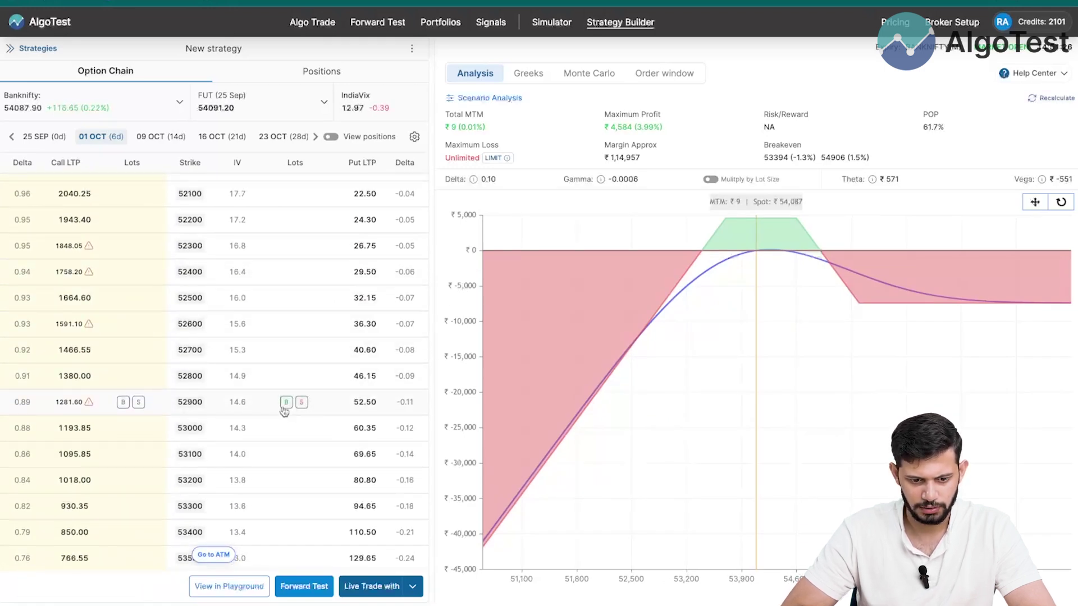
{"action": "left_click", "coordinate": [285, 403]}
{"action": "scroll", "coordinate": [373, 563], "scroll_direction": "down", "scroll_amount": 2}
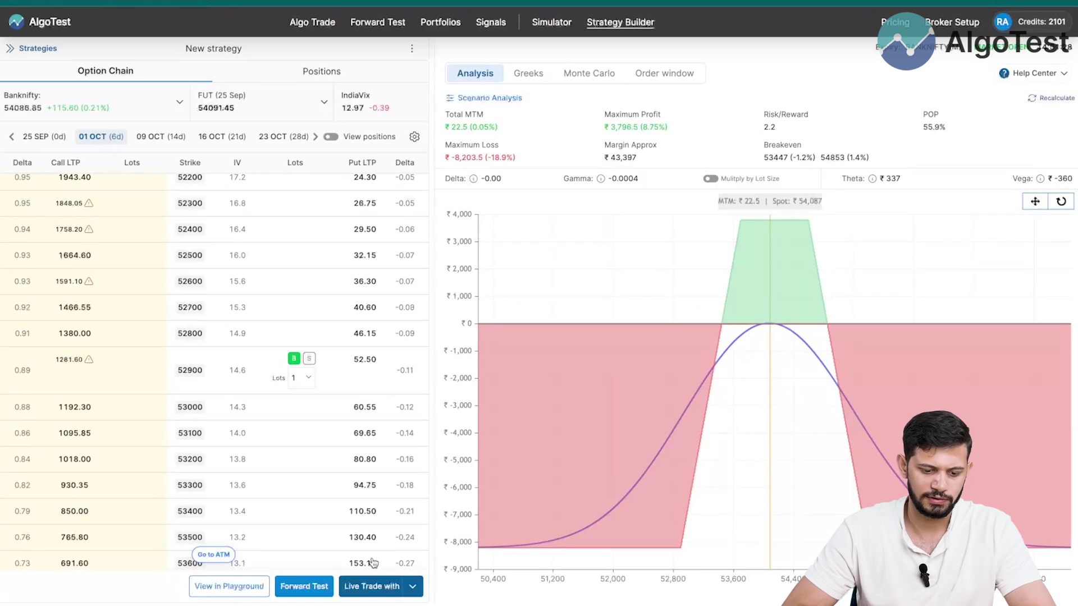
Step: View the new iron condor in the playground and choose IIFL as its live trading broker
{"action": "left_click", "coordinate": [250, 592]}
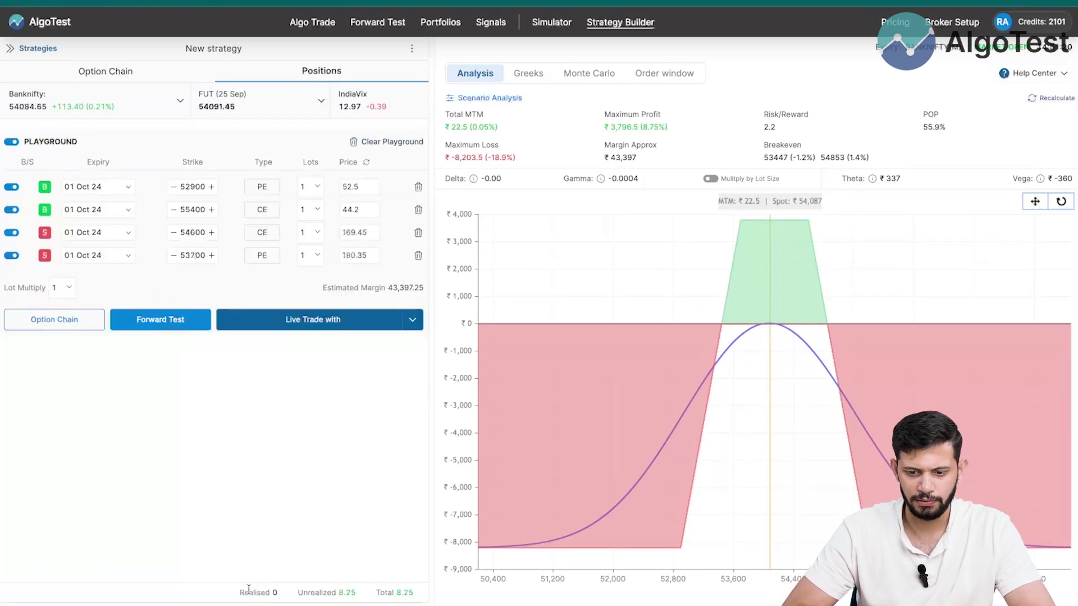
{"action": "left_click", "coordinate": [387, 321]}
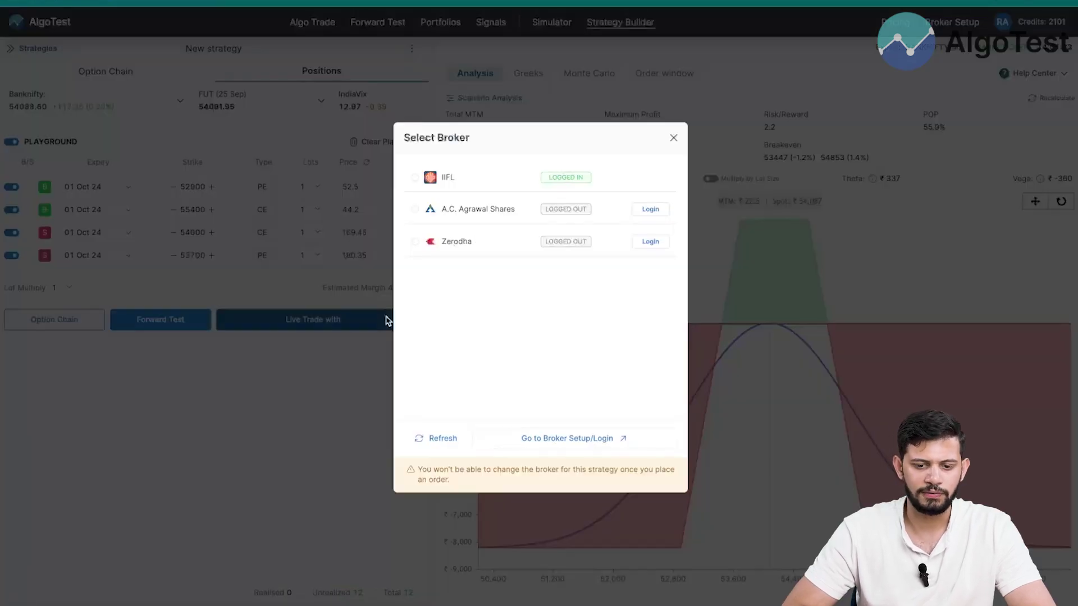
{"action": "left_click", "coordinate": [575, 178]}
Step: Name the live strategy Example Iron Condor and continue to its order entry
{"action": "triple_click", "coordinate": [560, 318]}
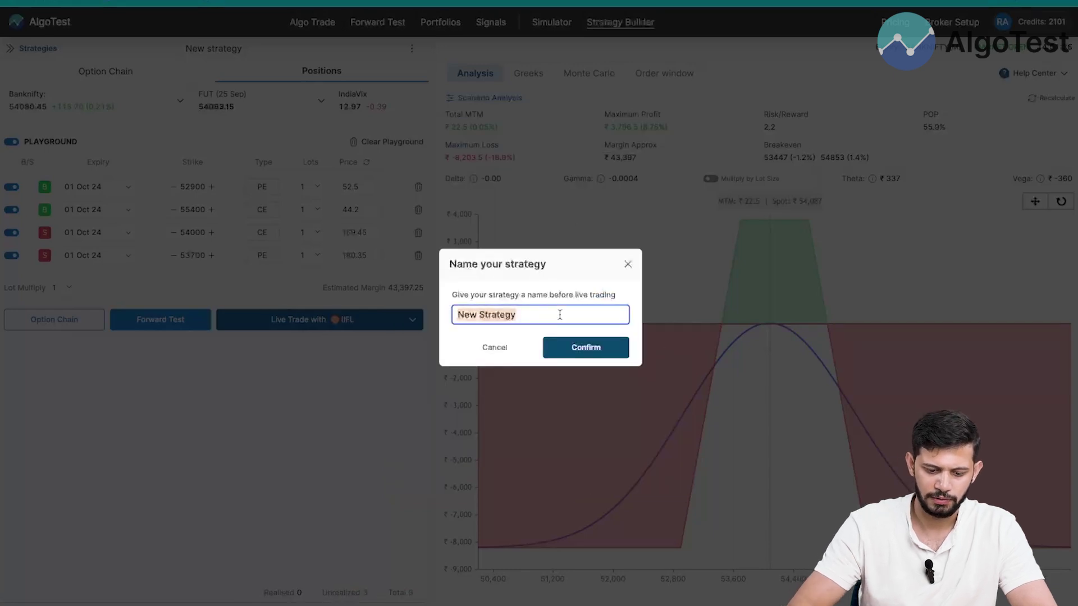
{"action": "type", "text": "Eax"}
{"action": "key", "text": "BackSpace"}
{"action": "key", "text": "BackSpace"}
{"action": "type", "text": "xamp"}
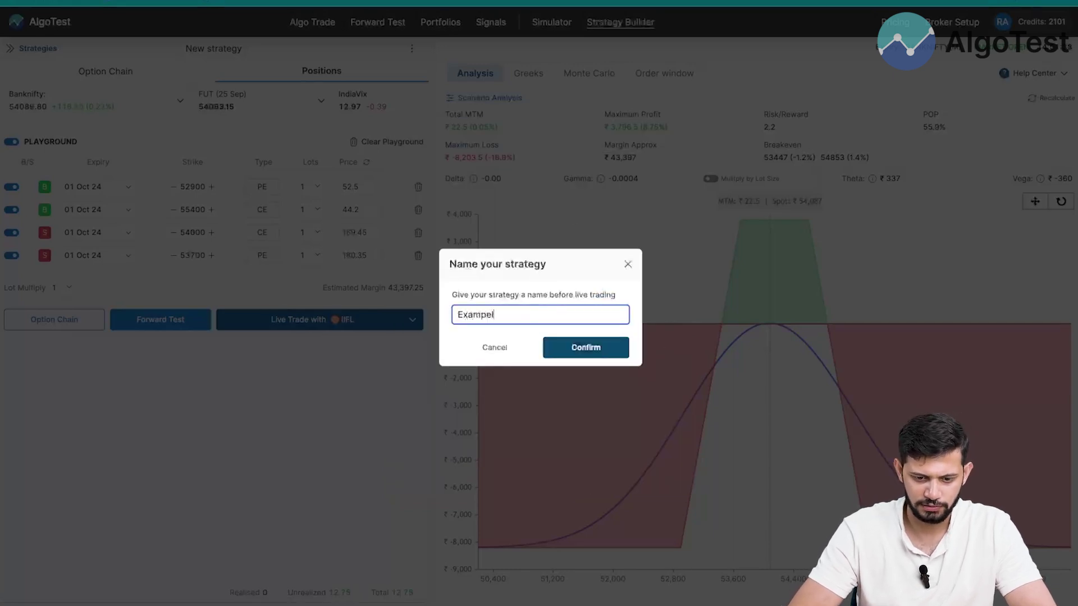
{"action": "type", "text": "le Iron Condor"}
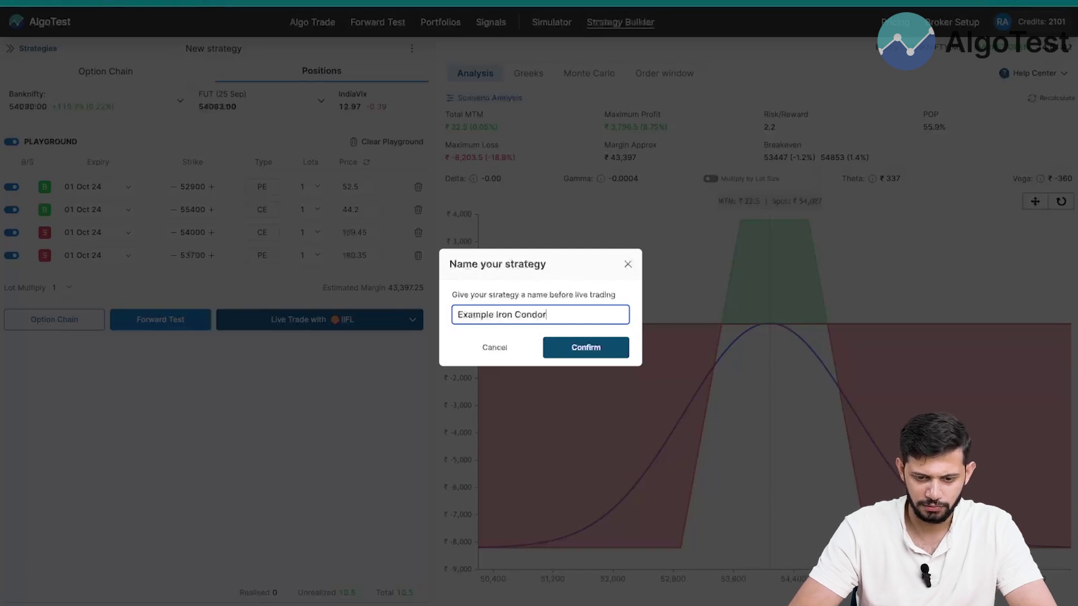
{"action": "left_click", "coordinate": [586, 349]}
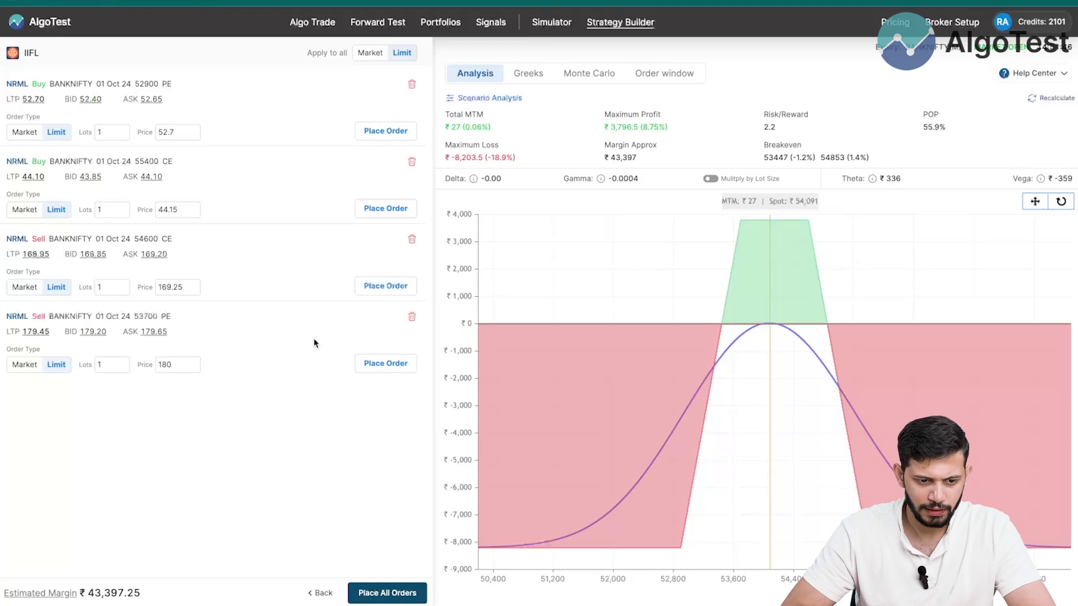
Step: Set all four leg orders to the Market order type and place them all
{"action": "left_click", "coordinate": [29, 135]}
{"action": "left_click", "coordinate": [66, 135]}
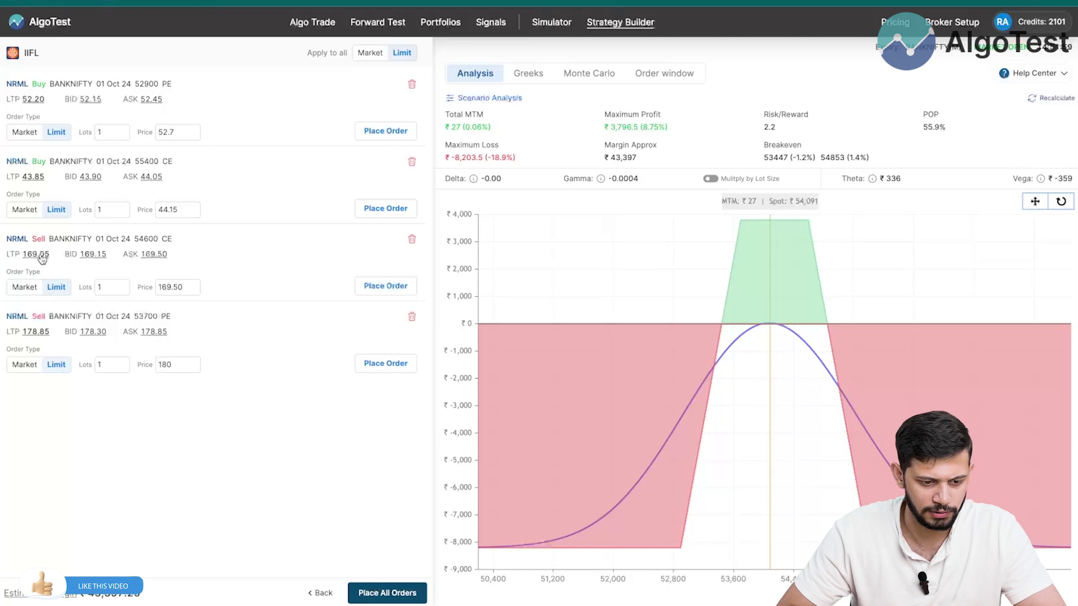
{"action": "left_click", "coordinate": [23, 132]}
{"action": "left_click", "coordinate": [25, 210]}
{"action": "left_click", "coordinate": [25, 287]}
{"action": "left_click", "coordinate": [25, 364]}
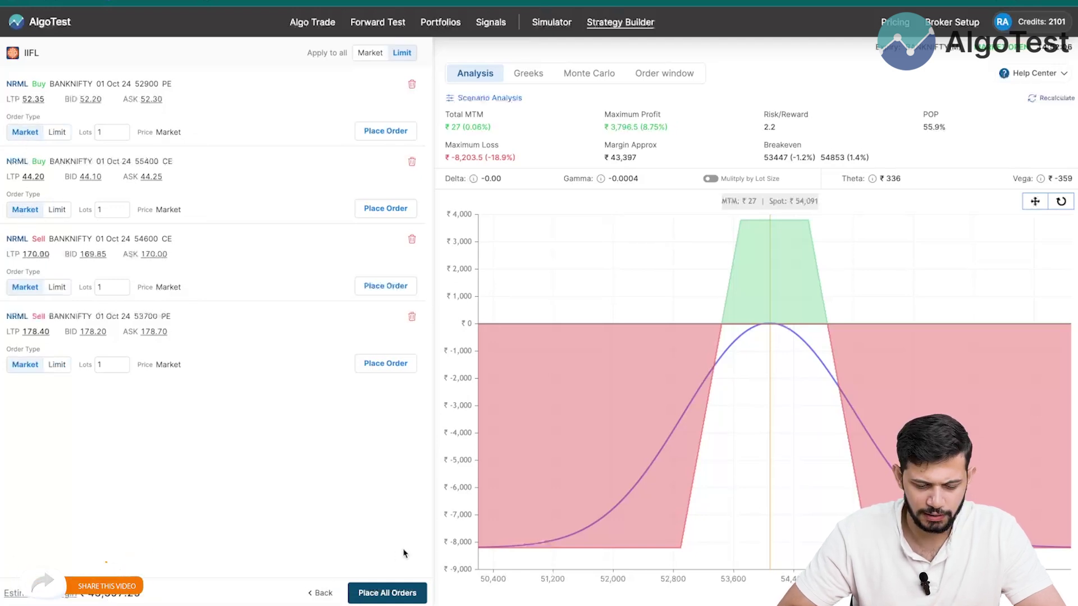
{"action": "left_click", "coordinate": [397, 593]}
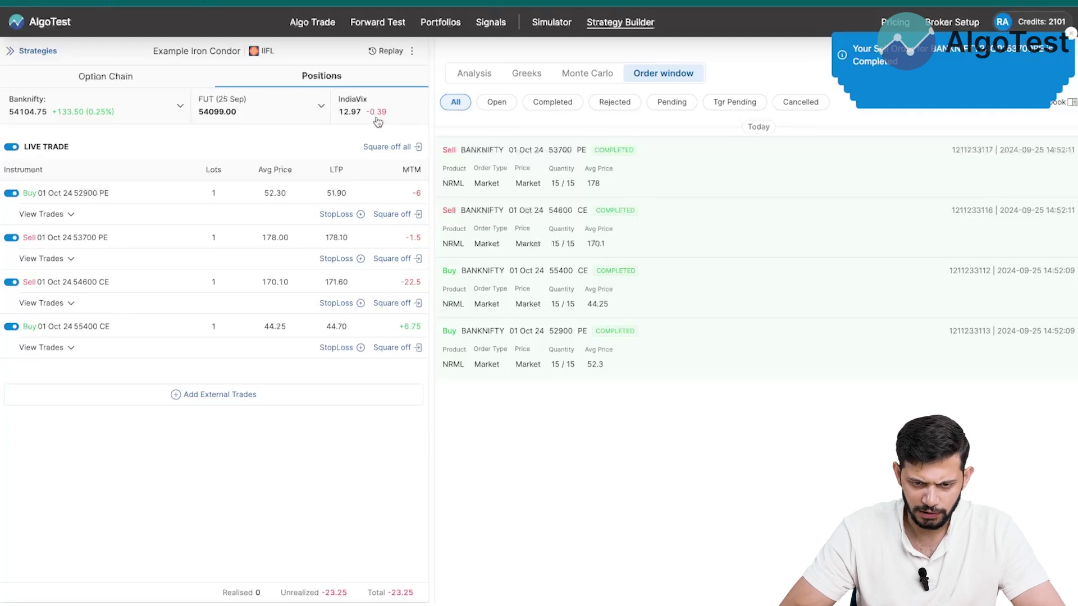
Step: View the live strategy's payoff analysis, and look at the square-off order for the 54600 CE leg without placing it
{"action": "left_click", "coordinate": [475, 74]}
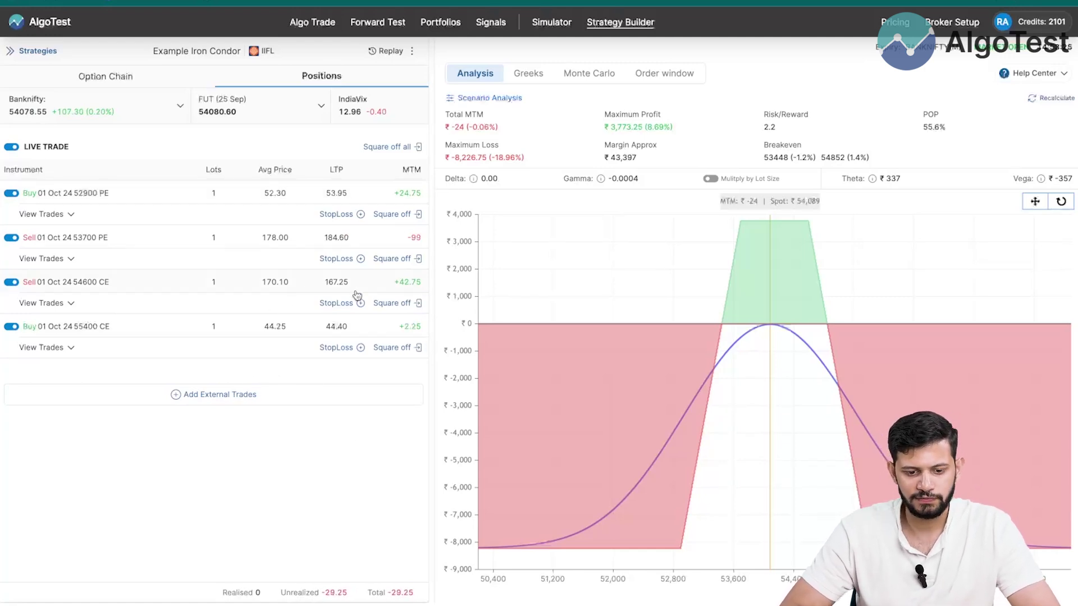
{"action": "left_click", "coordinate": [395, 304]}
{"action": "left_click", "coordinate": [321, 593]}
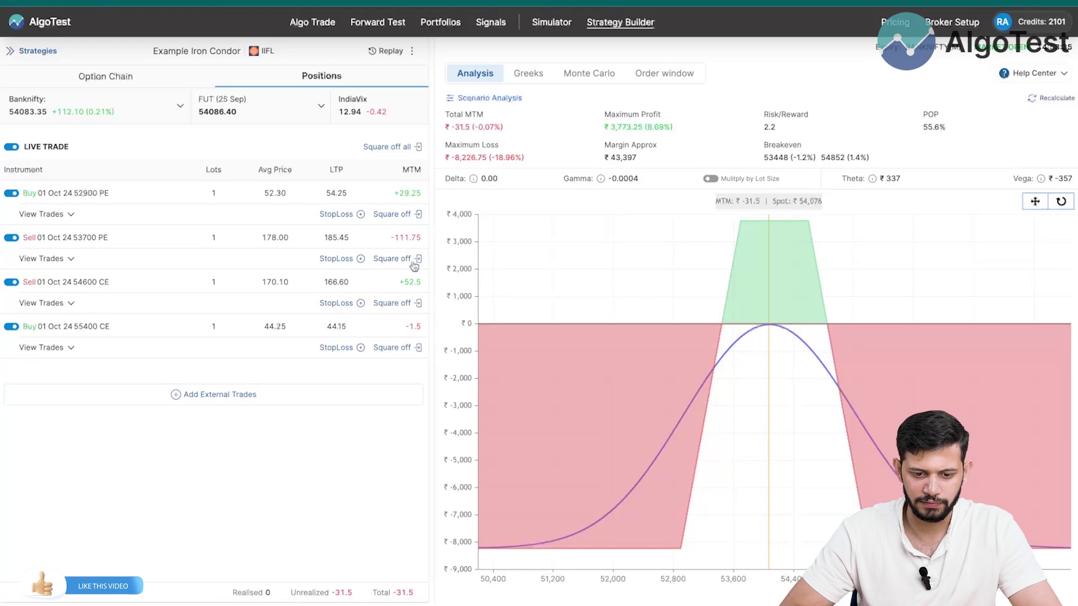
Step: Examine the external trade form's instrument type, strike, option type and lots options, and close it without adding a trade
{"action": "left_click", "coordinate": [224, 399]}
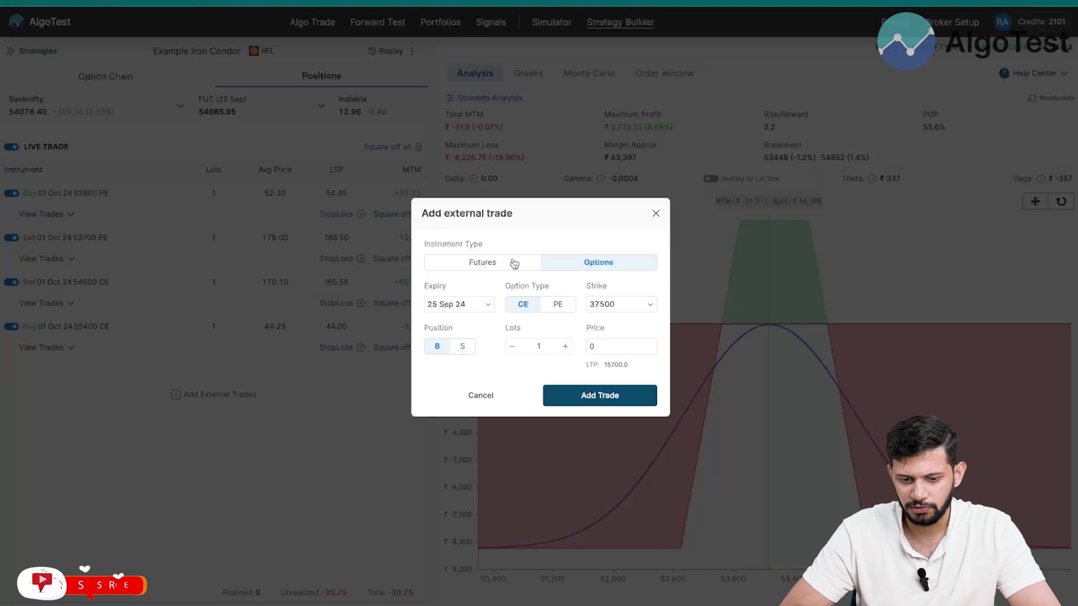
{"action": "left_click", "coordinate": [578, 262]}
{"action": "left_click", "coordinate": [595, 261]}
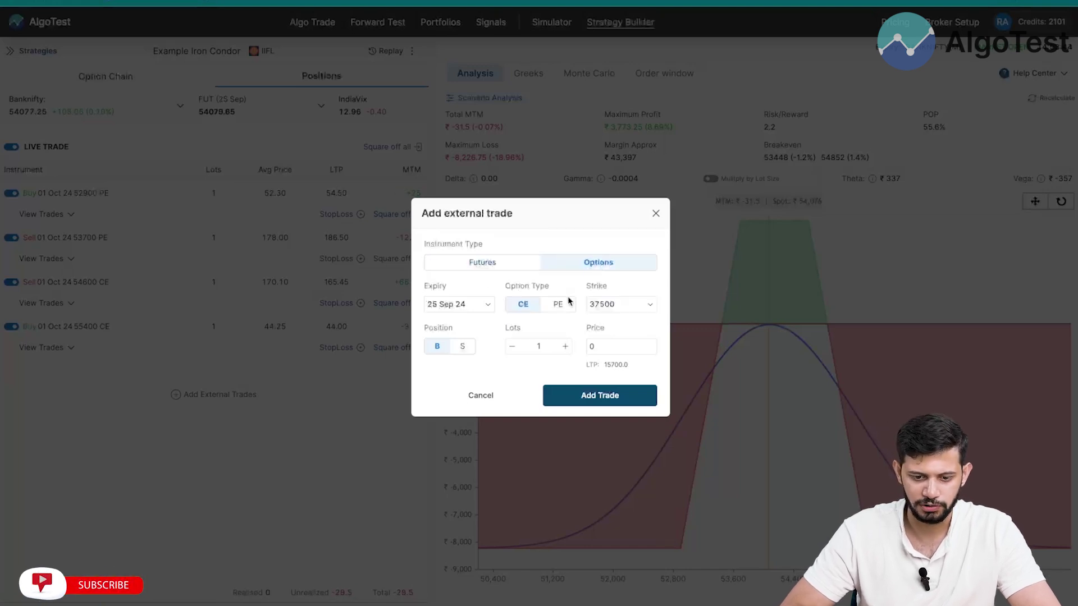
{"action": "left_click", "coordinate": [635, 306]}
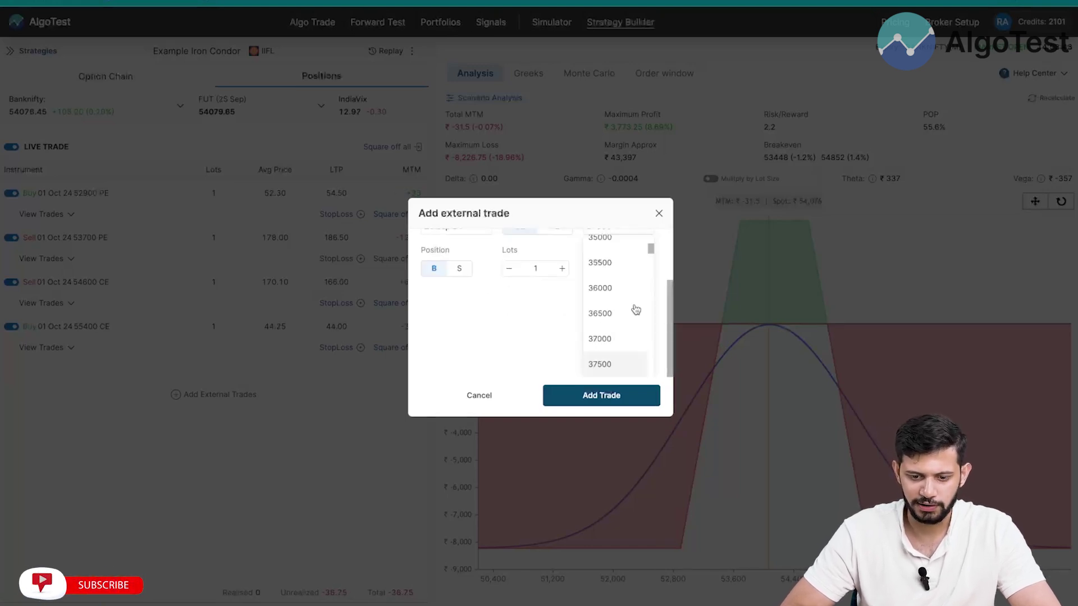
{"action": "left_click", "coordinate": [553, 306]}
{"action": "left_click", "coordinate": [536, 346]}
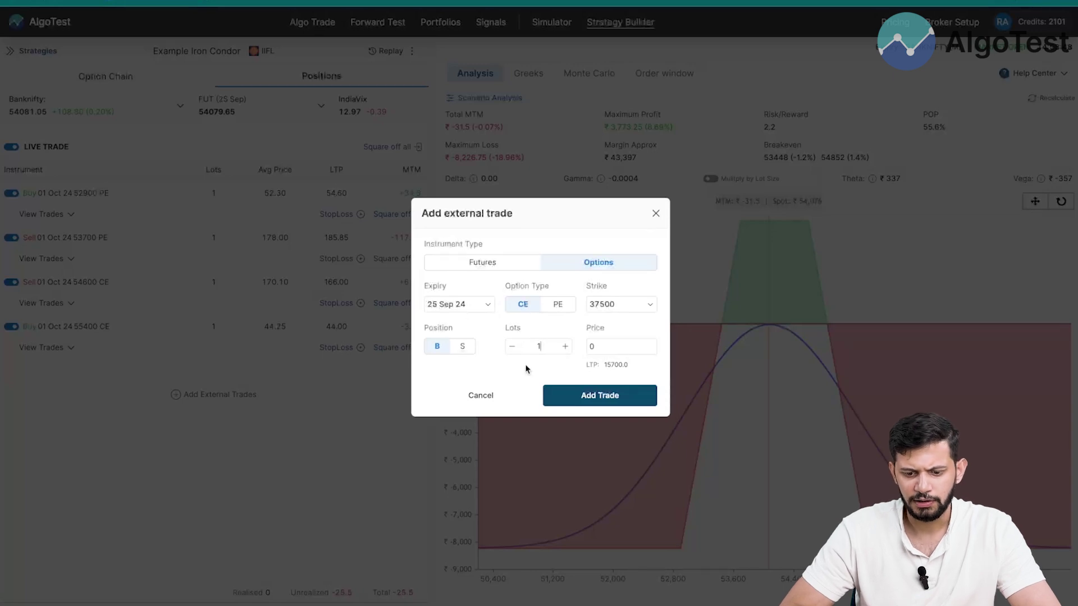
{"action": "left_click", "coordinate": [480, 396]}
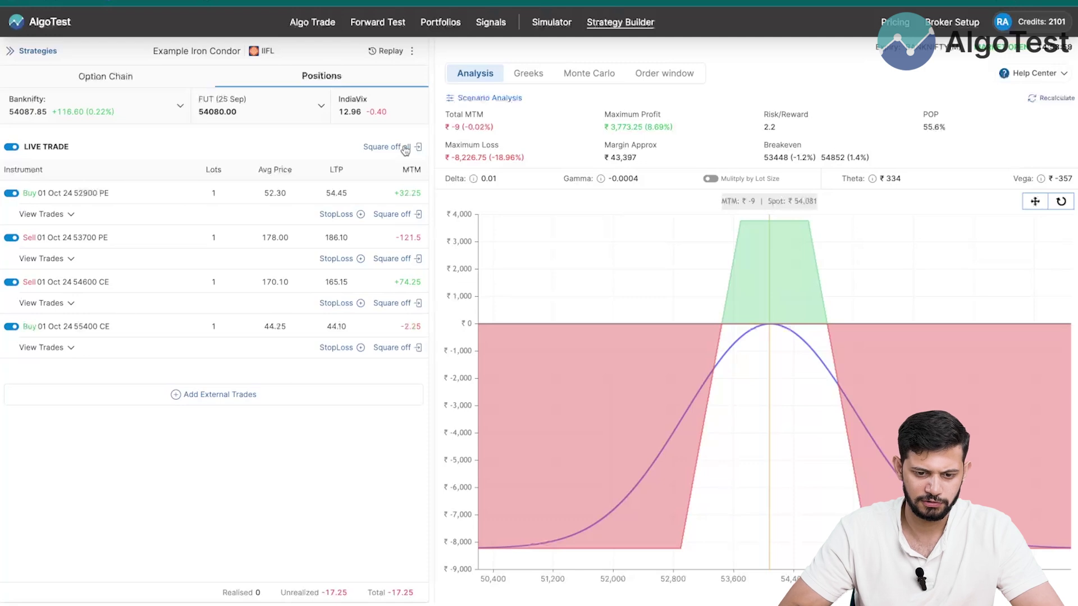
Step: Square off all four legs of the live iron condor by placing all the exit orders, and review the order list
{"action": "left_click", "coordinate": [404, 147]}
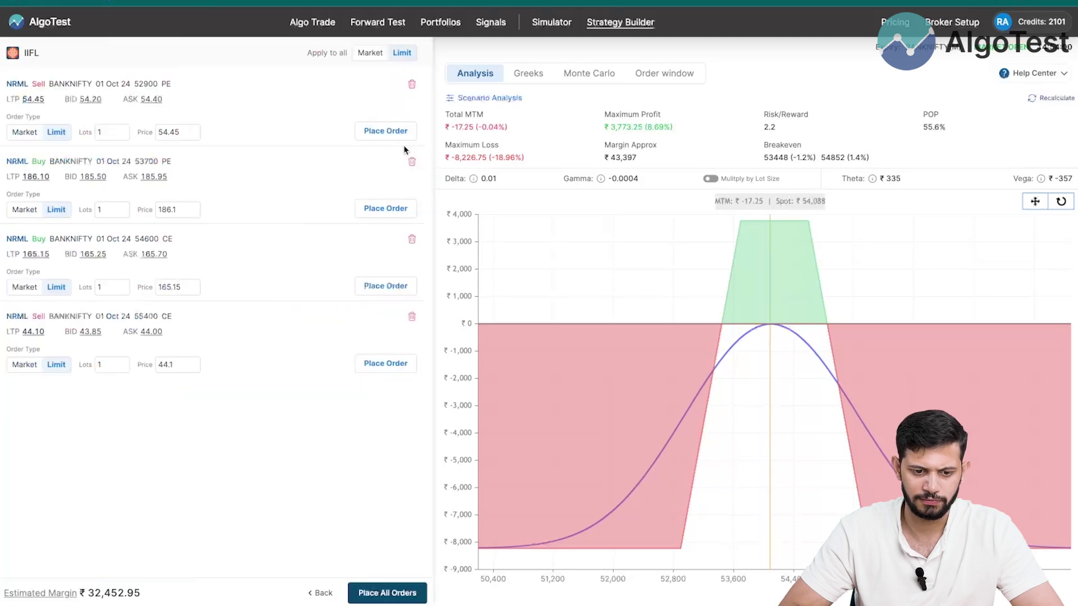
{"action": "left_click", "coordinate": [368, 592]}
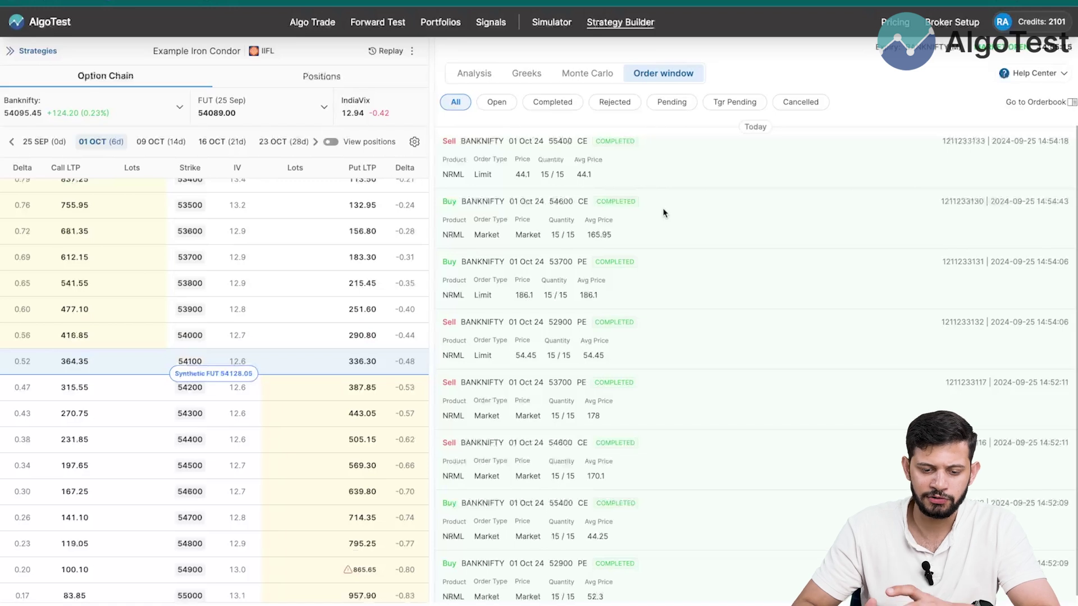
{"action": "scroll", "coordinate": [662, 214], "scroll_direction": "up", "scroll_amount": 1}
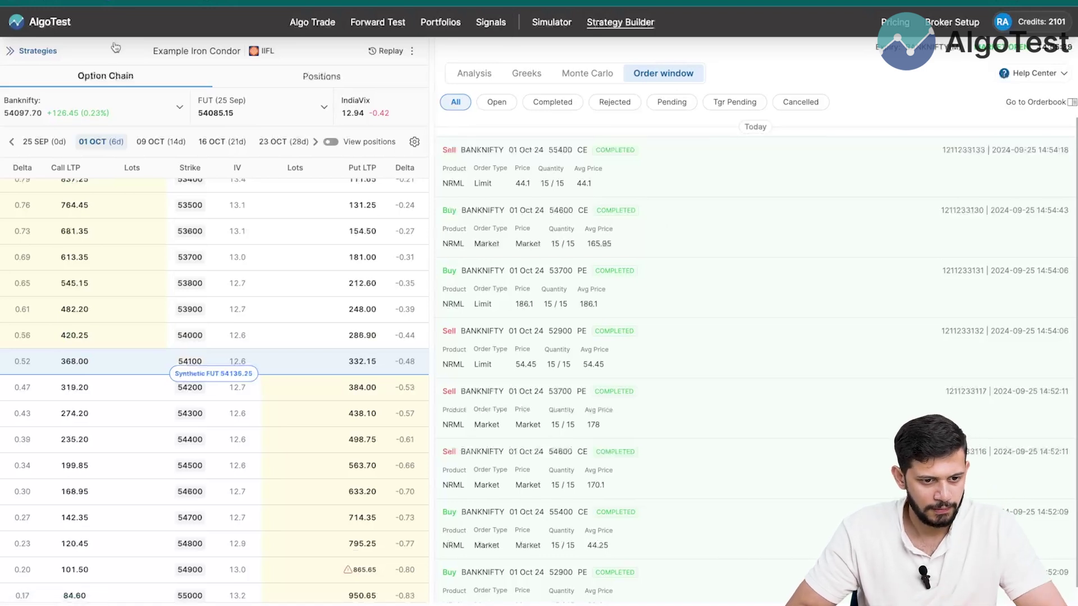
Step: Open the saved Banknifty strategy BANKNIFTY_VRP_2 and display its payoff analysis
{"action": "left_click", "coordinate": [38, 51]}
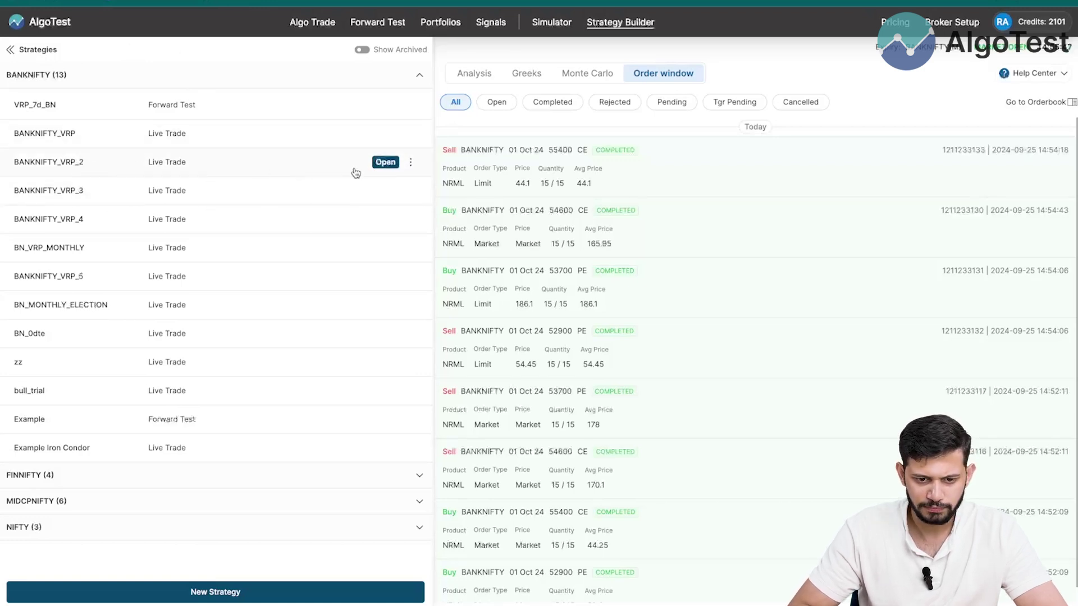
{"action": "left_click", "coordinate": [386, 164]}
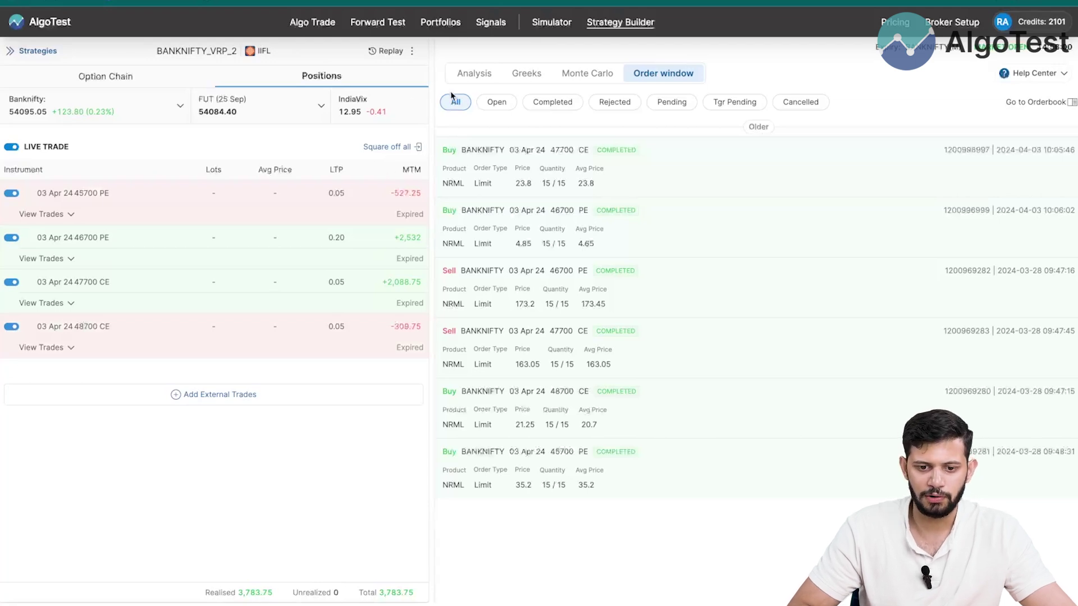
{"action": "left_click", "coordinate": [466, 78]}
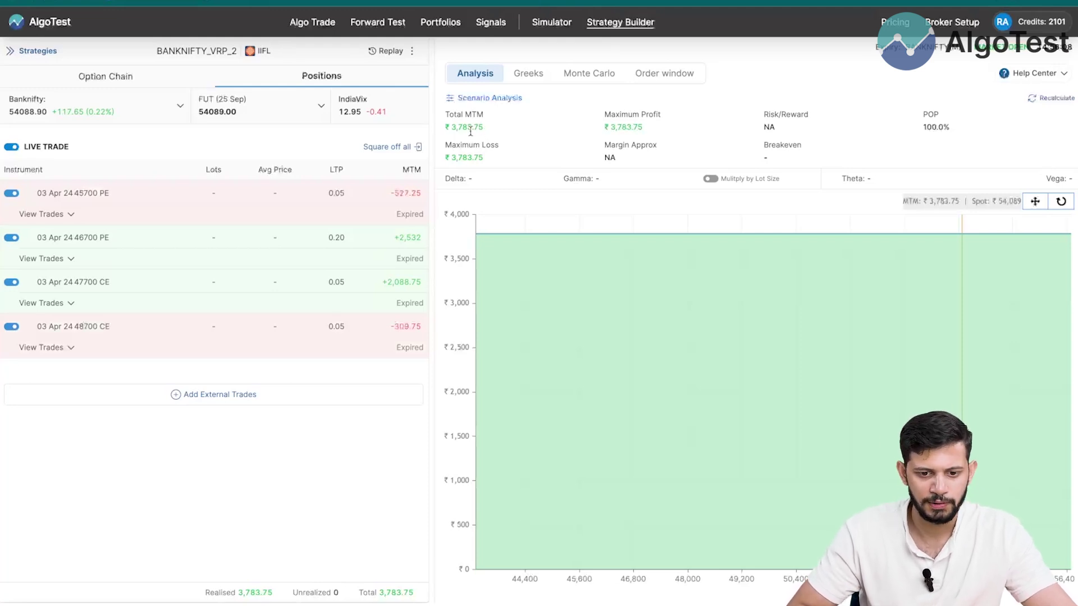
Step: Replay BANKNIFTY_VRP_2 in the Simulator, starting from its first trade
{"action": "left_click", "coordinate": [391, 51]}
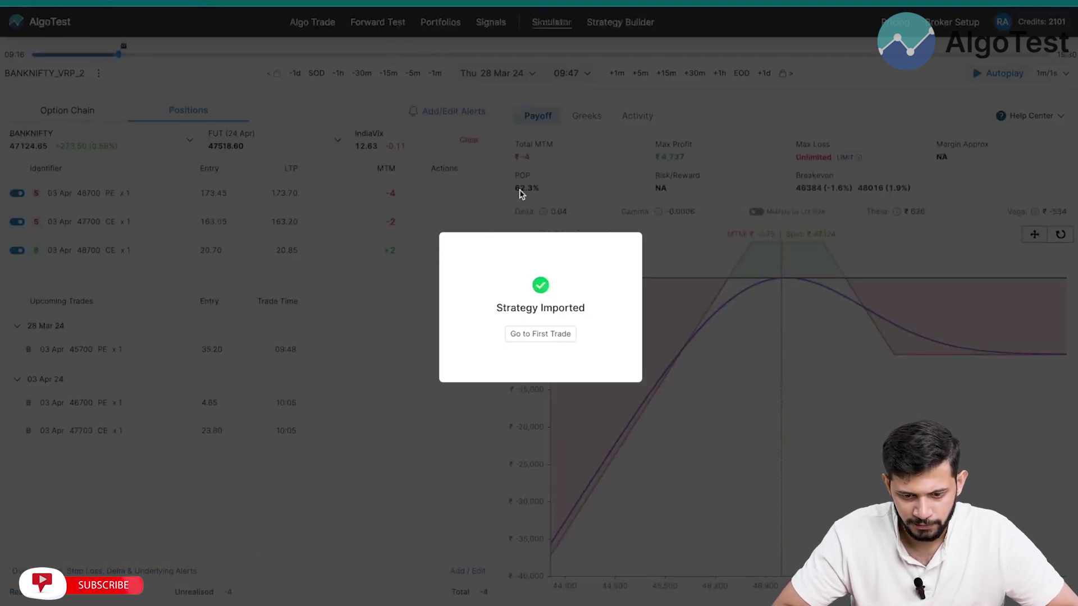
{"action": "left_click", "coordinate": [565, 336]}
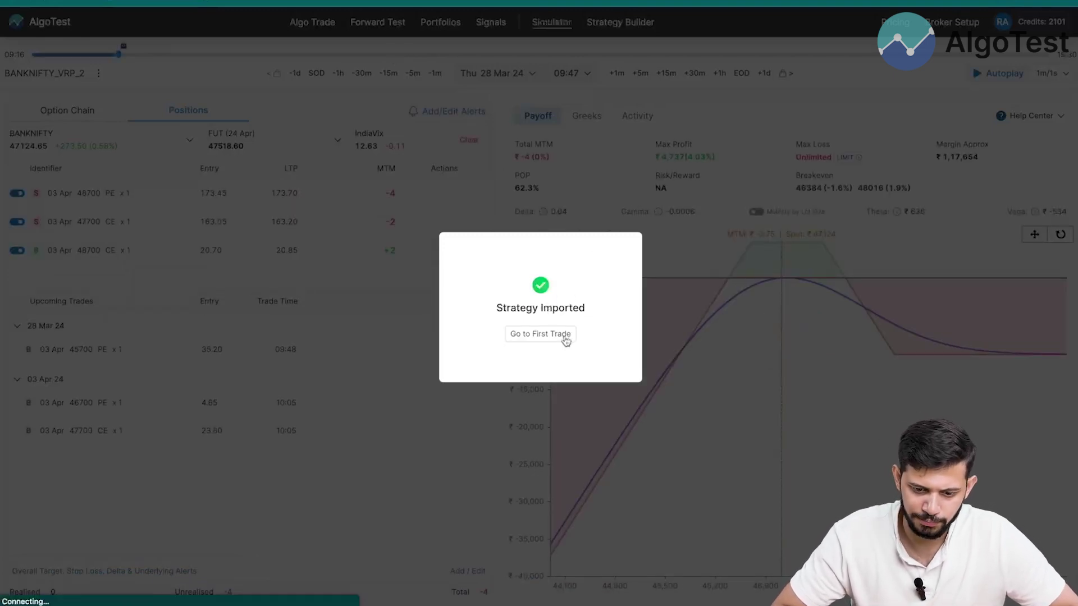
{"action": "left_click", "coordinate": [565, 336]}
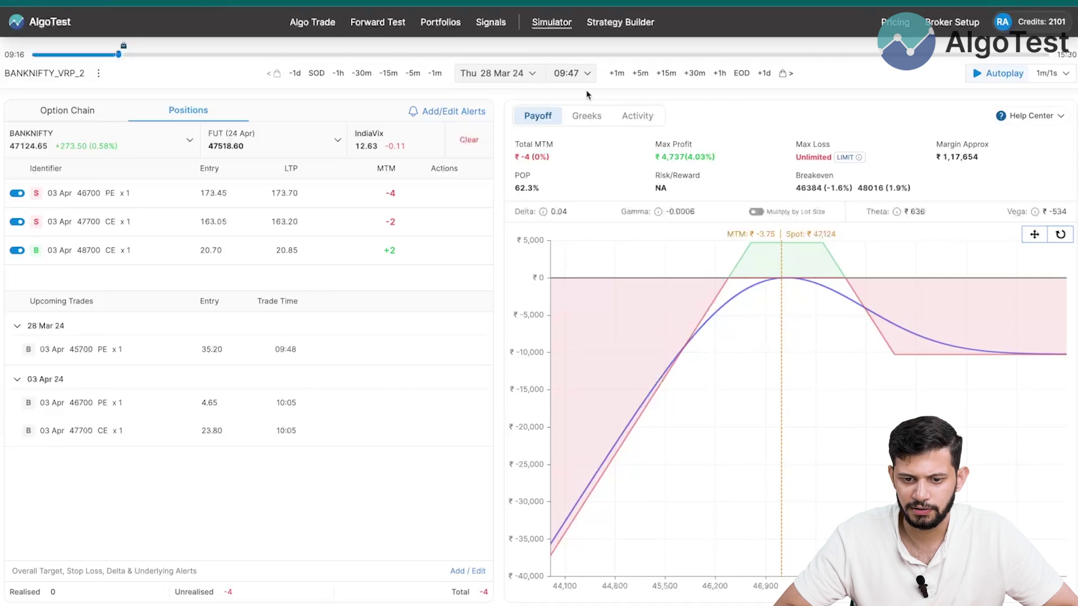
Step: Advance the replay in one-hour increments to 14:47 on 28 Mar 24
{"action": "left_click", "coordinate": [720, 78]}
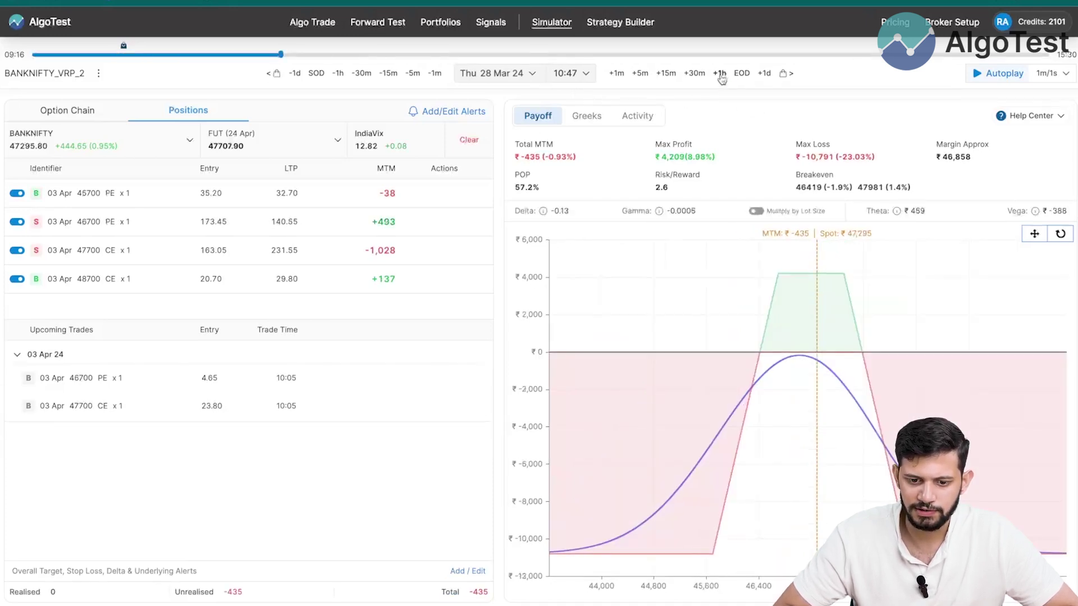
{"action": "left_click", "coordinate": [721, 76]}
{"action": "left_click", "coordinate": [721, 78]}
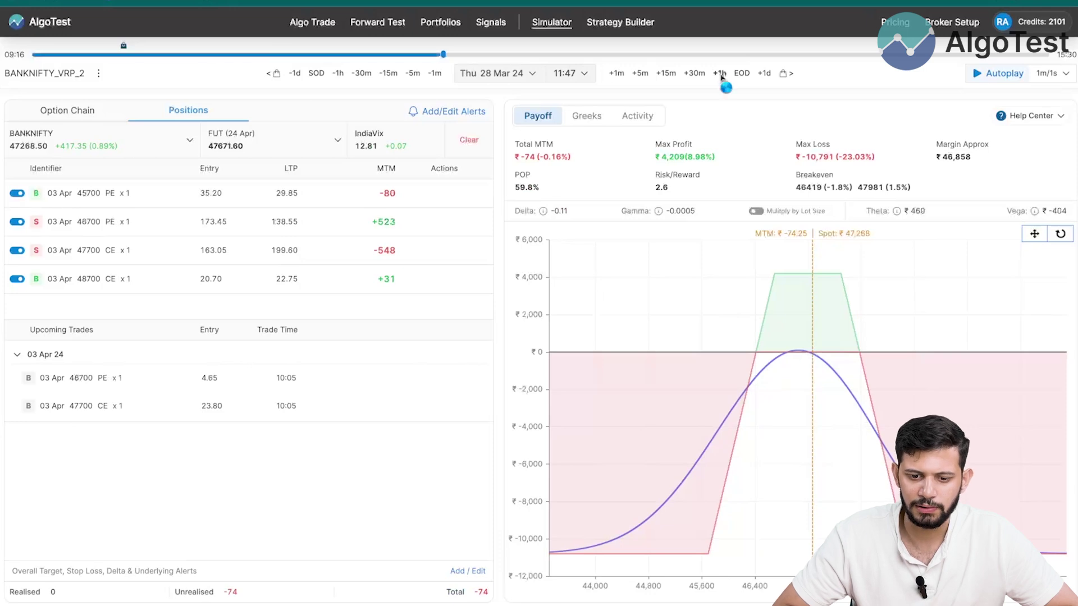
{"action": "left_click", "coordinate": [721, 76]}
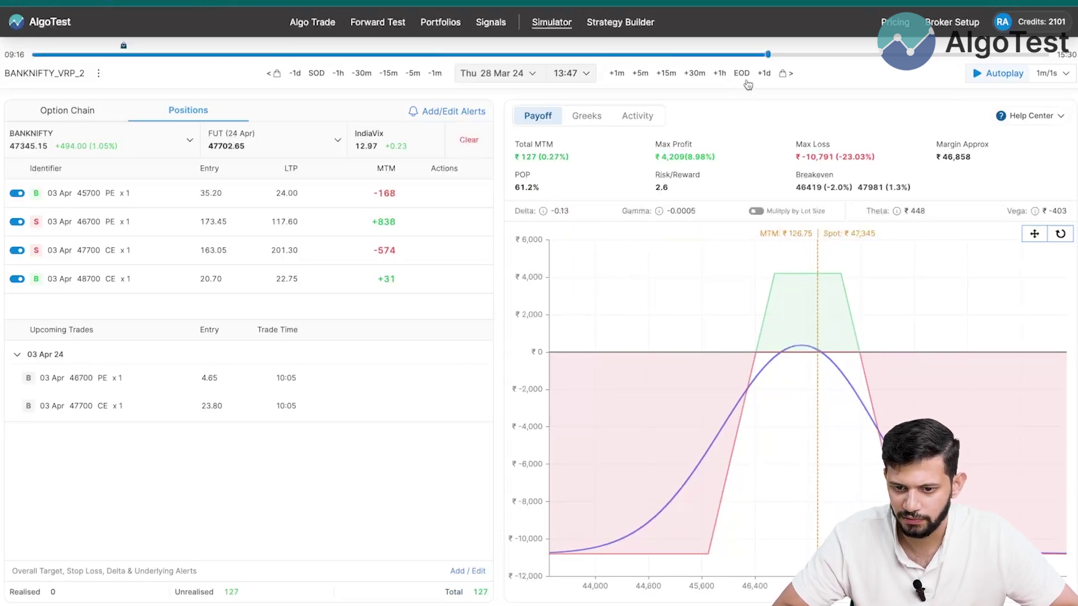
{"action": "left_click", "coordinate": [720, 78]}
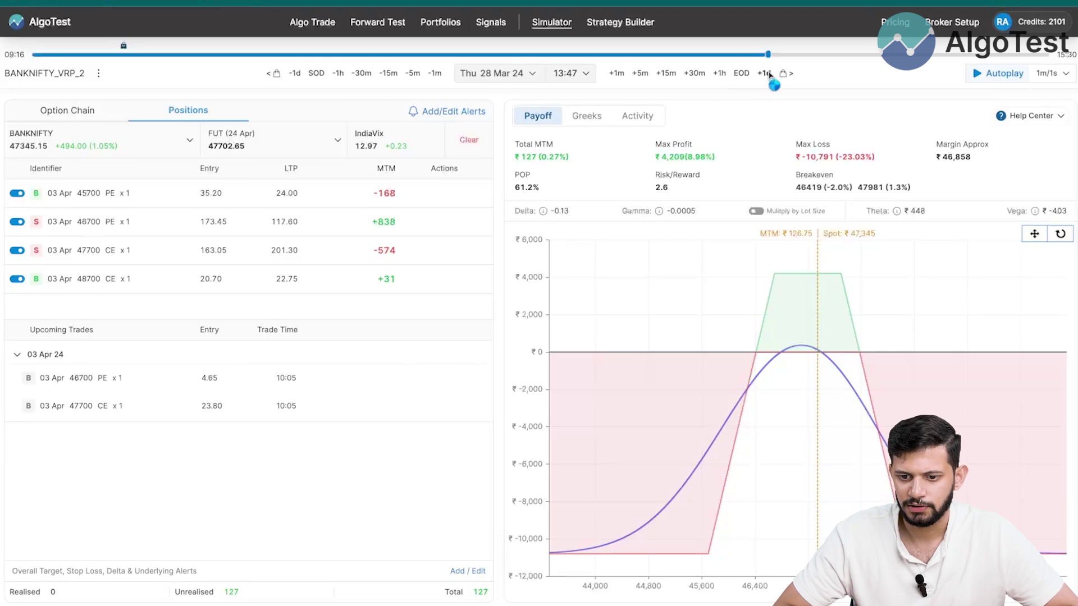
Step: Advance the replay in one-day increments to 02 Apr 24, and enlarge the central profit zone of the payoff chart
{"action": "left_click", "coordinate": [765, 75]}
{"action": "left_click", "coordinate": [765, 74]}
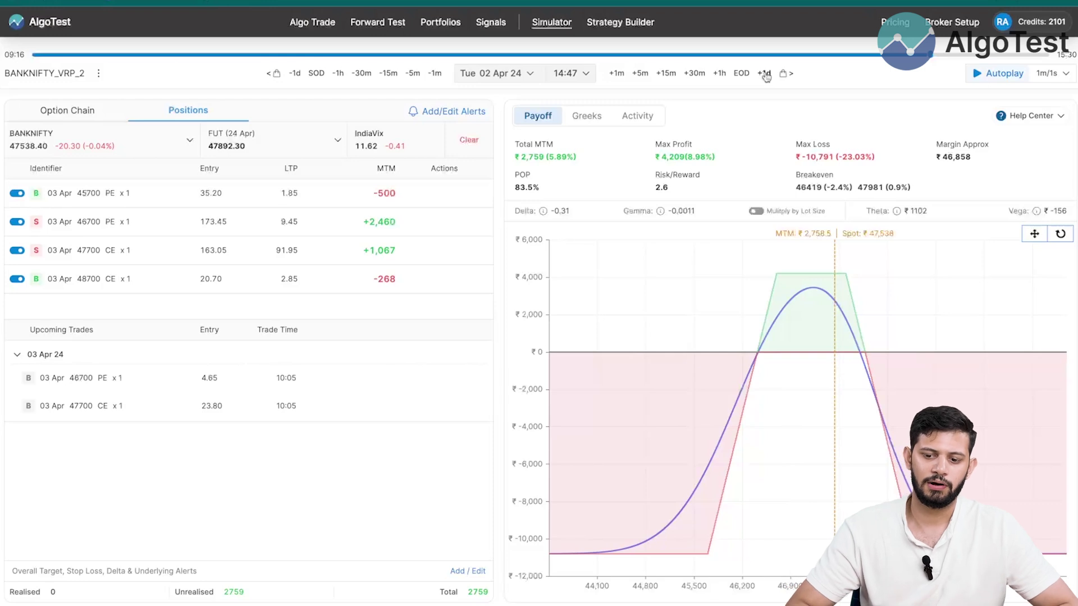
{"action": "left_click_drag", "start_coordinate": [716, 337], "coordinate": [897, 306]}
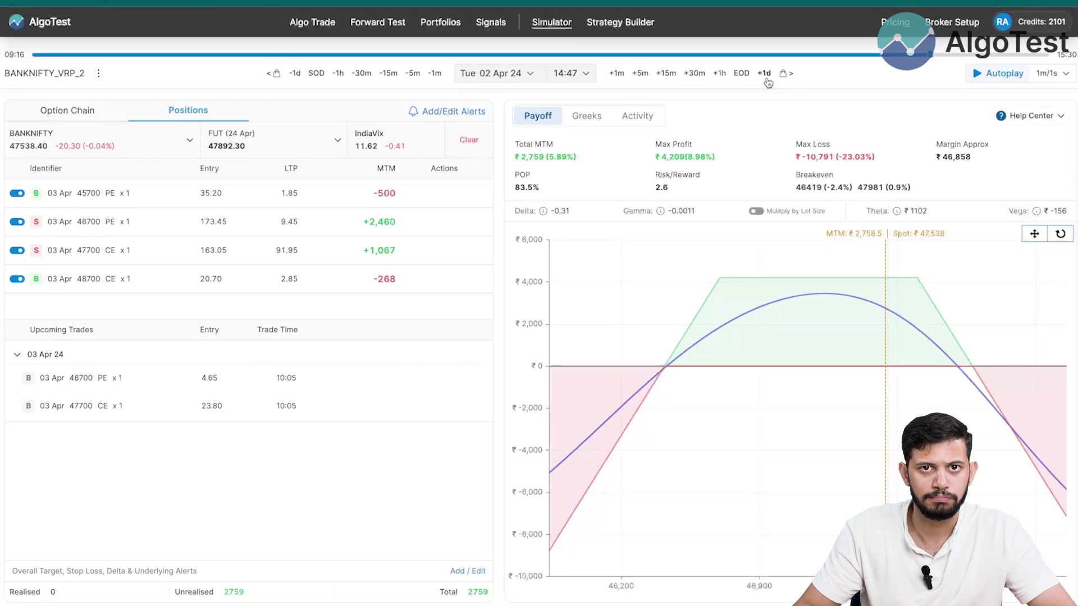
Step: Examine the replayed strategy's Greeks, activity, option chain and positions, and check the expected P&L along the payoff chart
{"action": "left_click", "coordinate": [594, 122]}
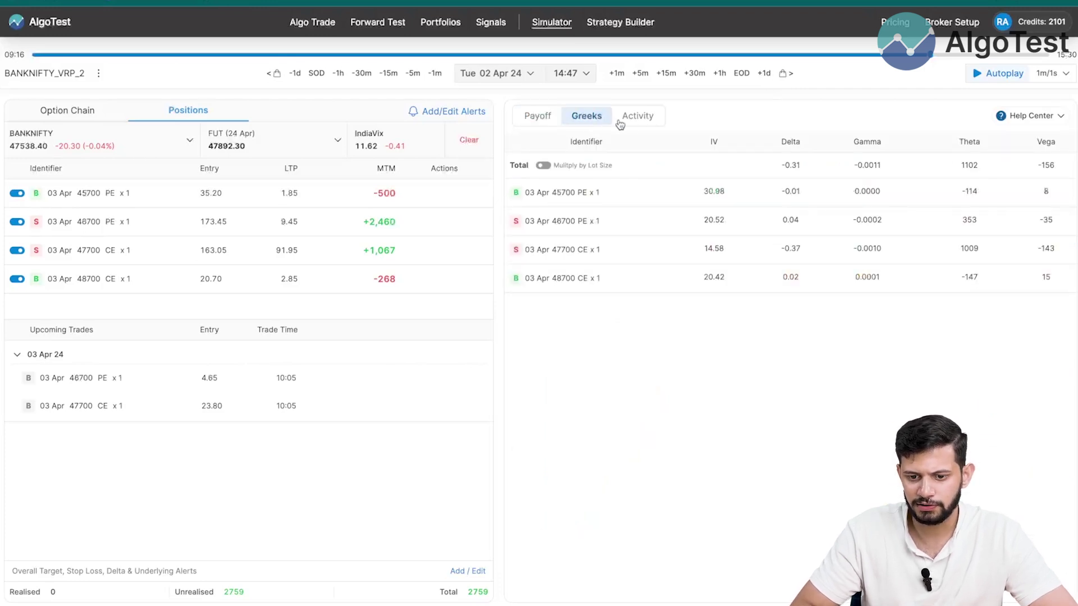
{"action": "left_click", "coordinate": [637, 120]}
{"action": "left_click", "coordinate": [587, 119]}
{"action": "left_click", "coordinate": [532, 119]}
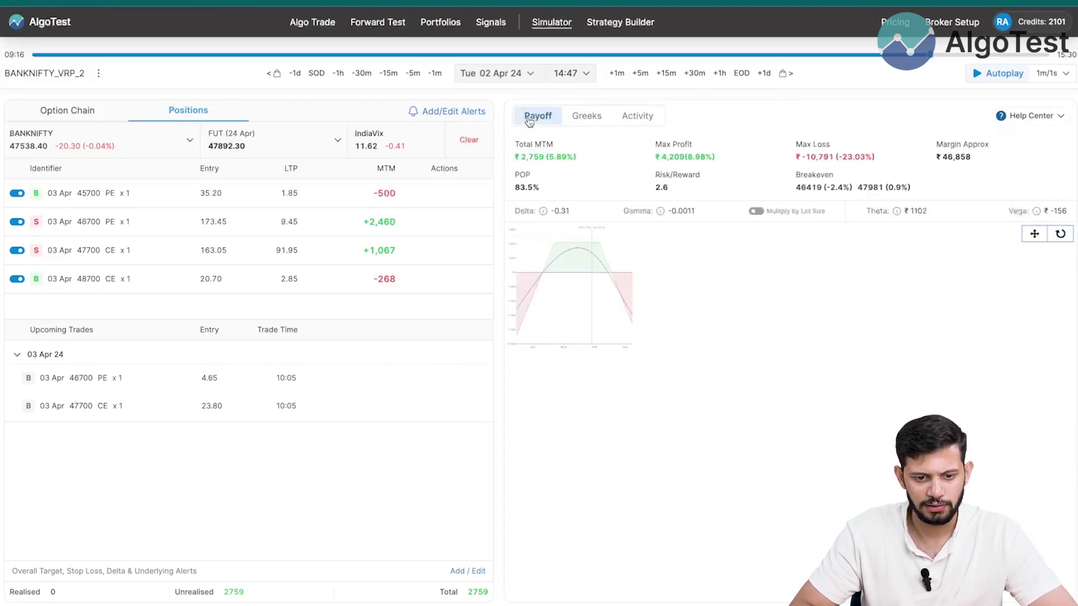
{"action": "left_click", "coordinate": [121, 114]}
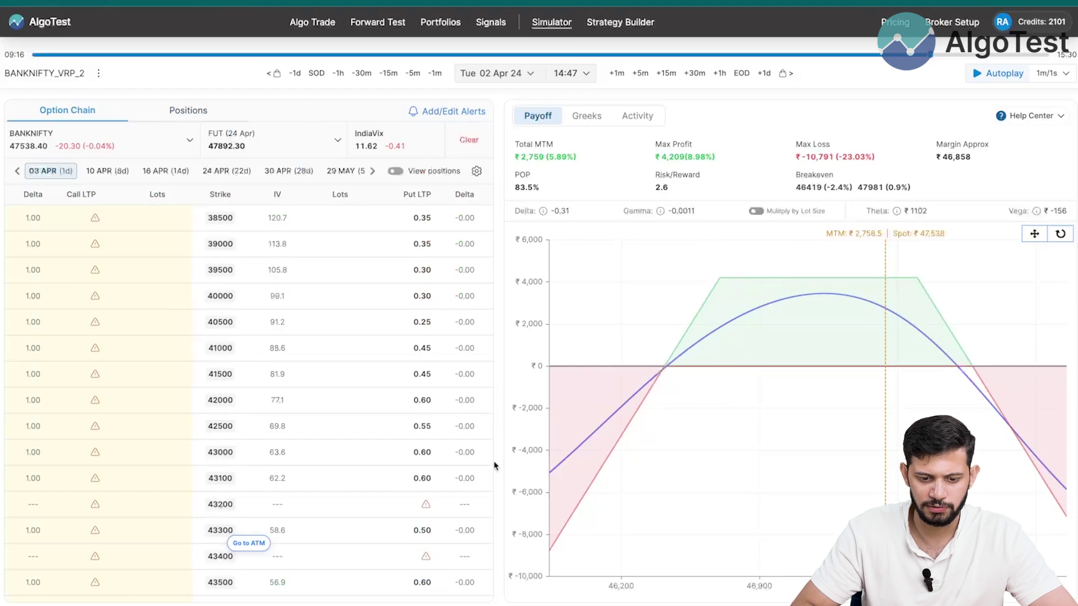
{"action": "left_click", "coordinate": [188, 112]}
{"action": "mouse_move", "coordinate": [646, 261]}
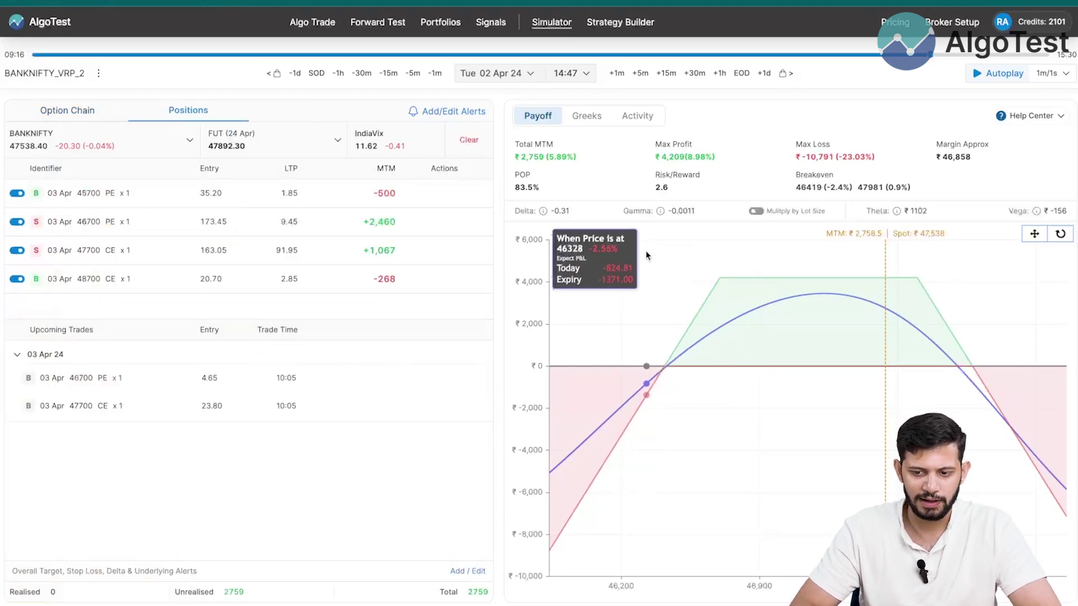